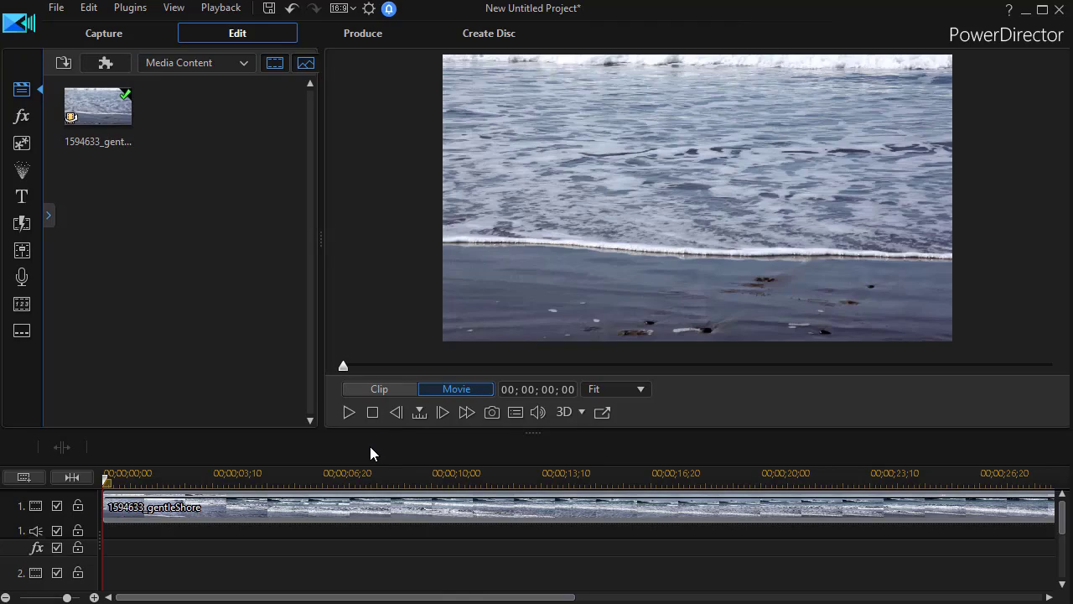
# Step: Play the beach video, then stop it with the playhead at 00;00;04;18 where the rock shows
pyautogui.press('space')
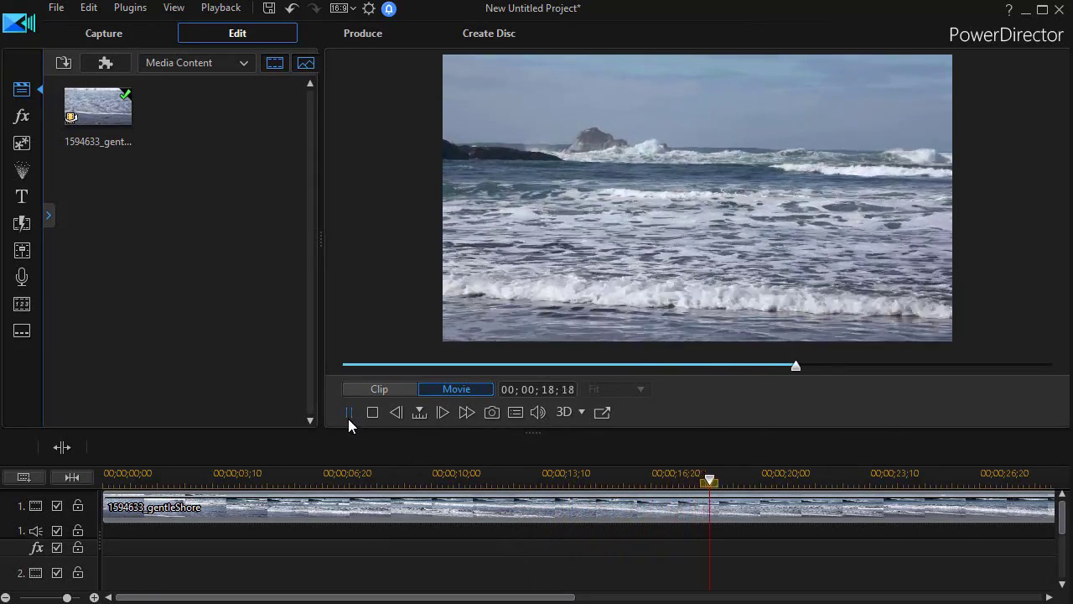
pyautogui.click(348, 413)
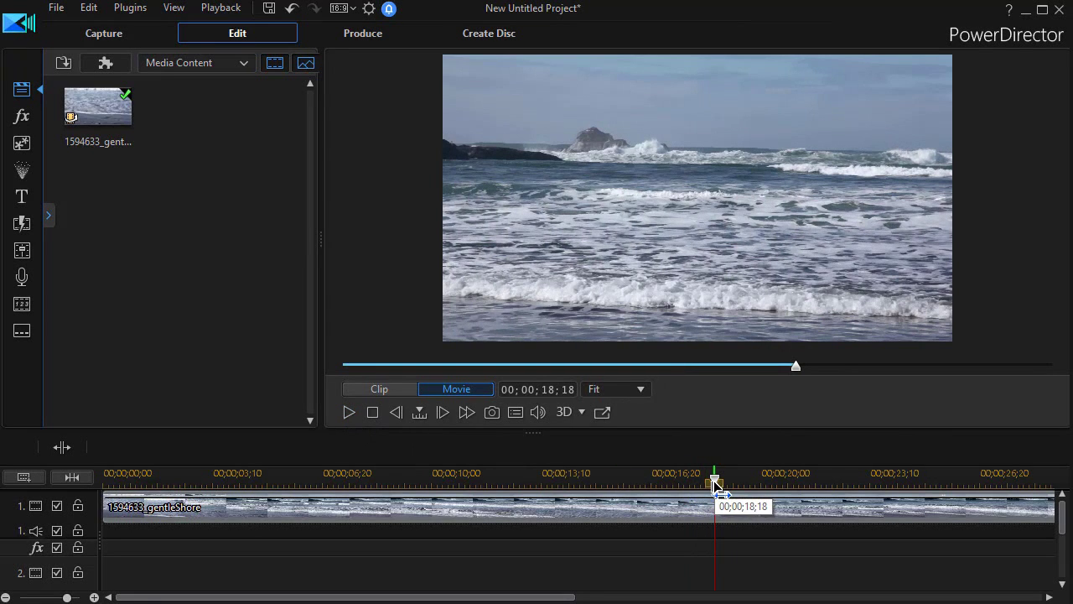
pyautogui.moveTo(715, 483); pyautogui.dragTo(258, 531)
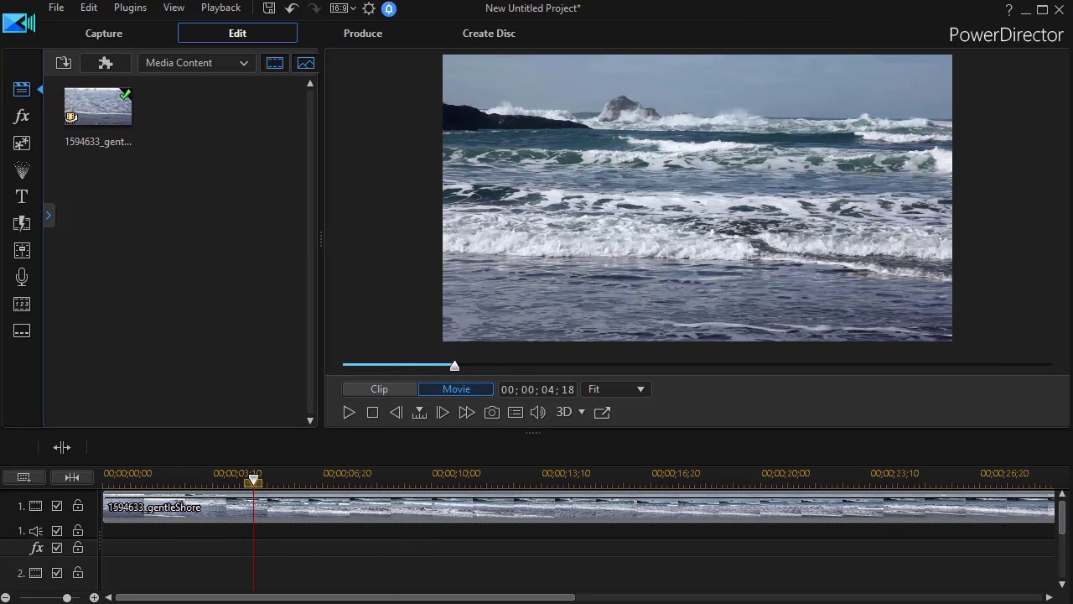
# Step: Select the beach clip and launch Motion Tracker from the Tools list
pyautogui.click(430, 509)
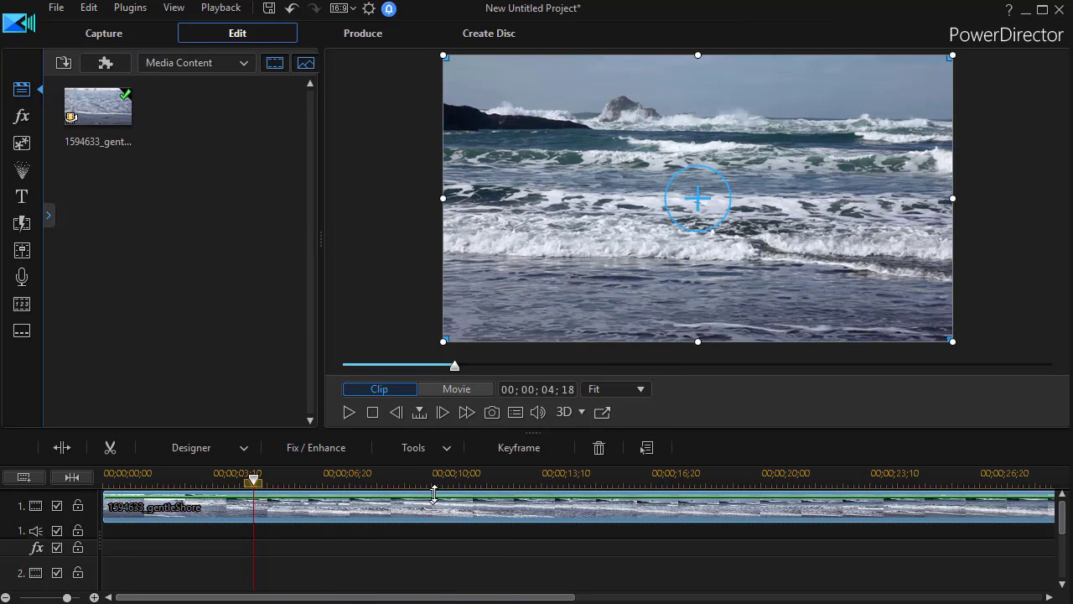
pyautogui.click(449, 454)
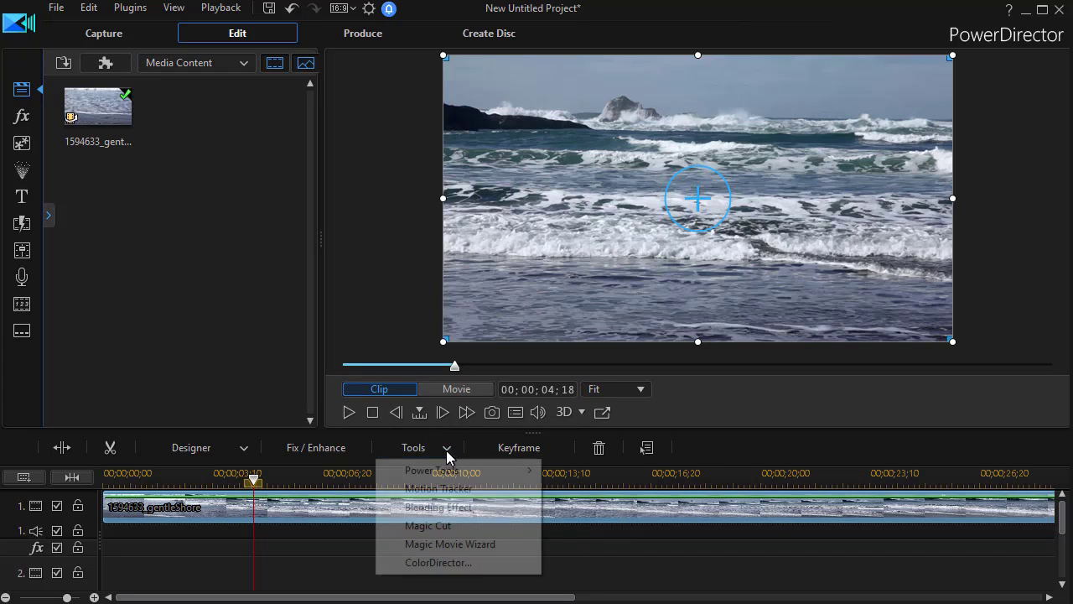
pyautogui.moveTo(454, 475)
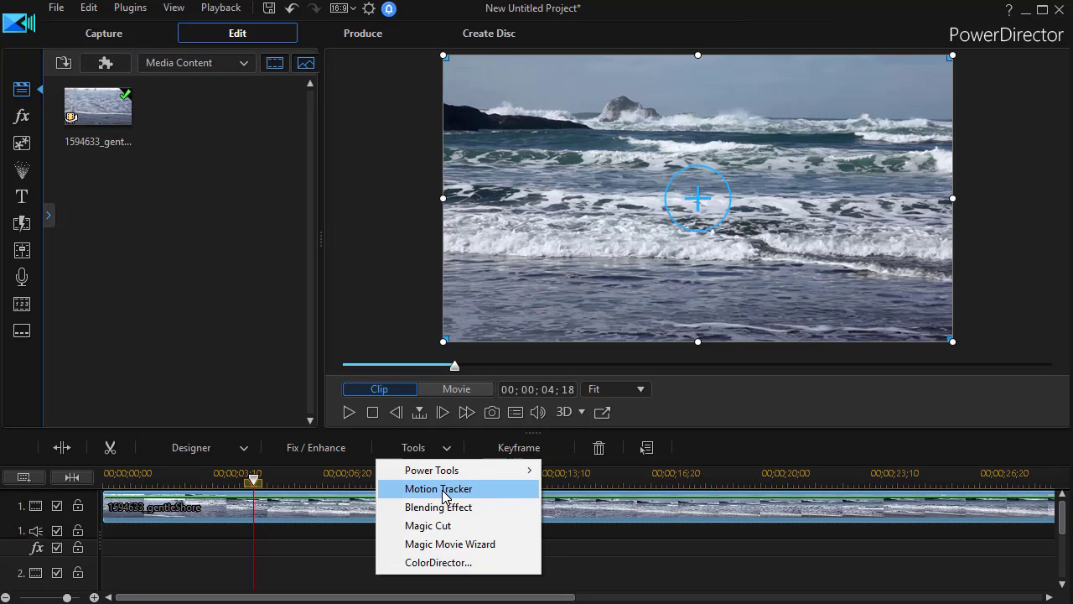
pyautogui.click(443, 489)
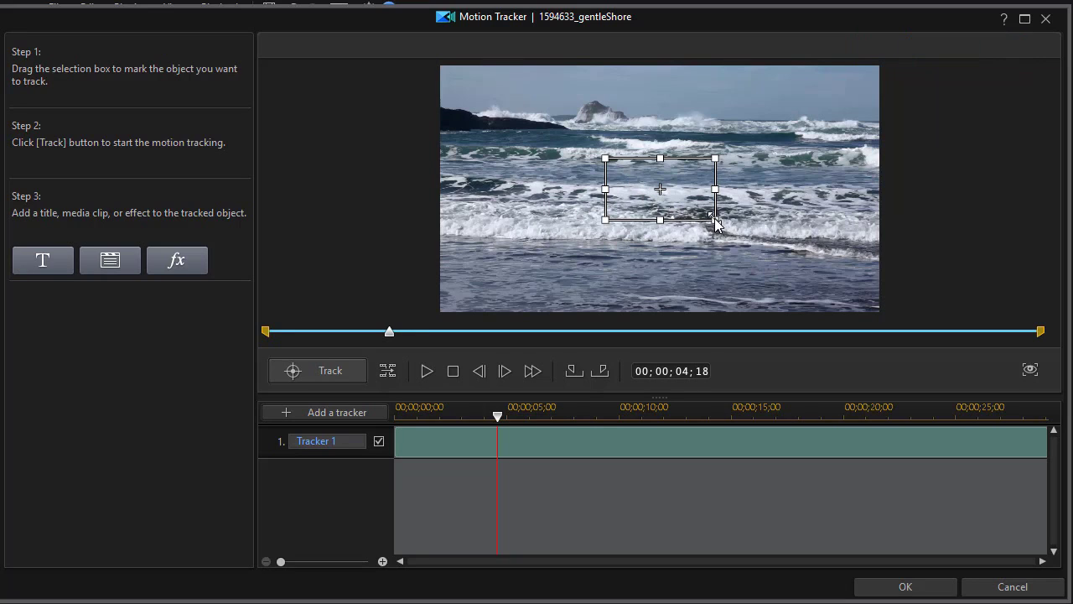
# Step: Shrink the tracking box and drag it onto the offshore rock
pyautogui.moveTo(715, 221); pyautogui.dragTo(627, 174)
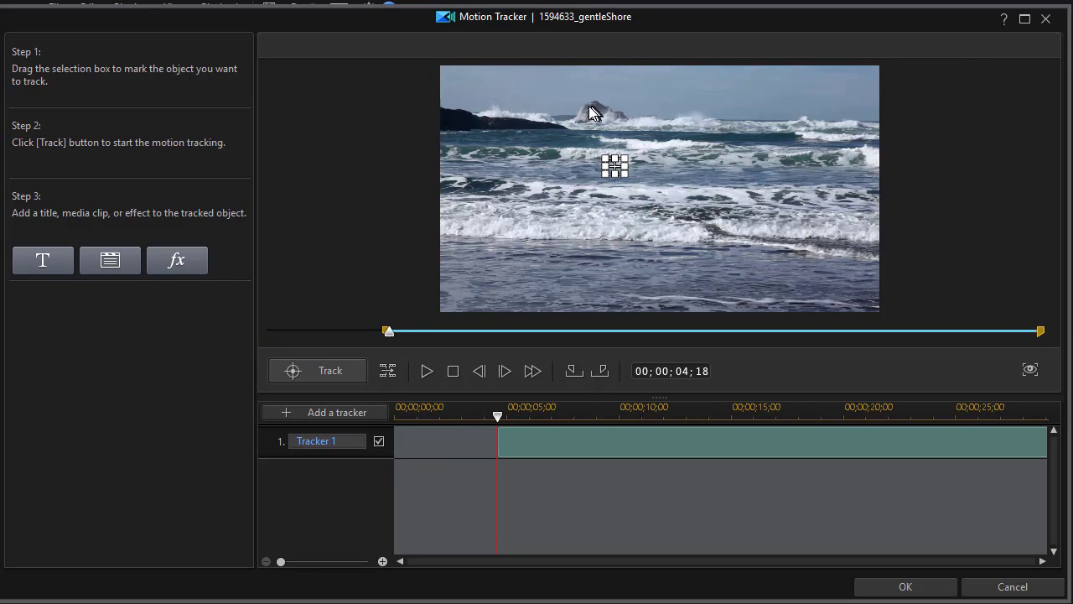
pyautogui.moveTo(615, 166); pyautogui.dragTo(593, 104)
# Step: Add a bold 'Ocean Wave' title in Square721 Cn BT to the tracked rock
pyautogui.click(39, 266)
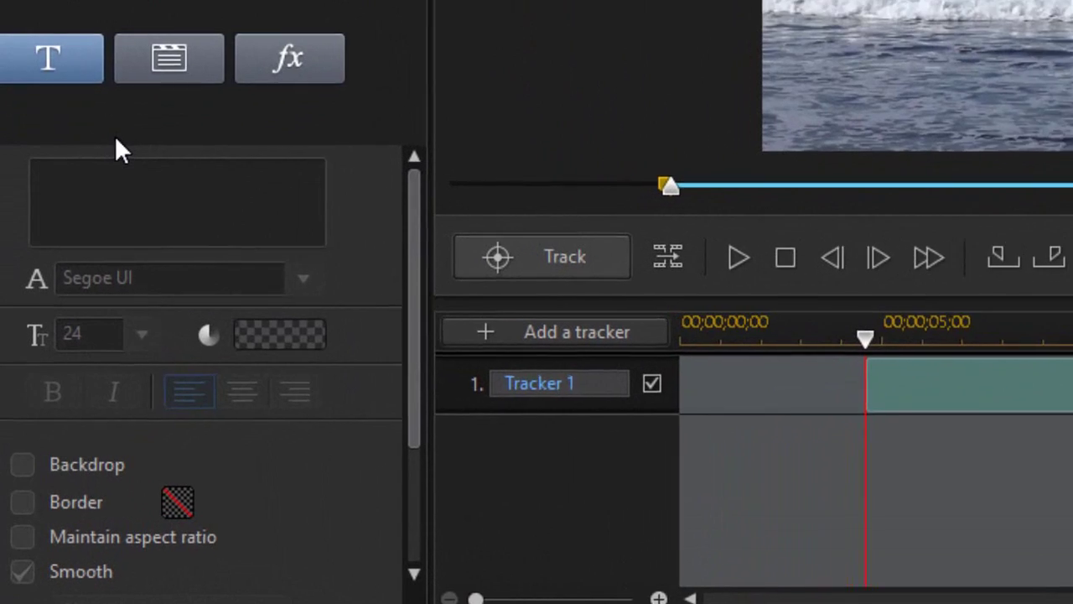
pyautogui.write('Ocean Wave')
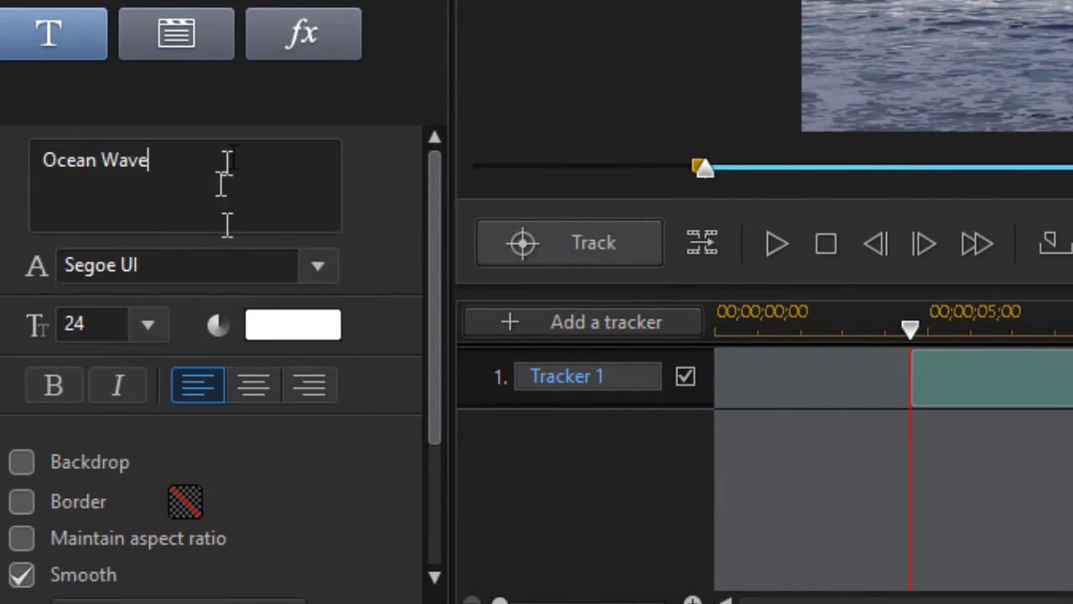
pyautogui.click(318, 269)
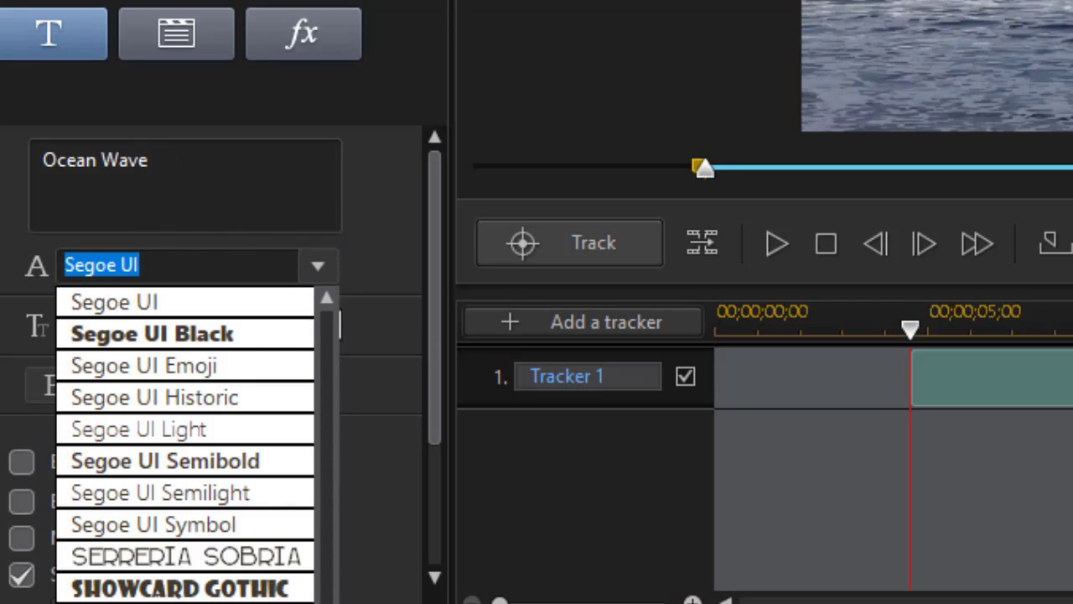
pyautogui.write('Square721 Cn BT')
pyautogui.press('Return')
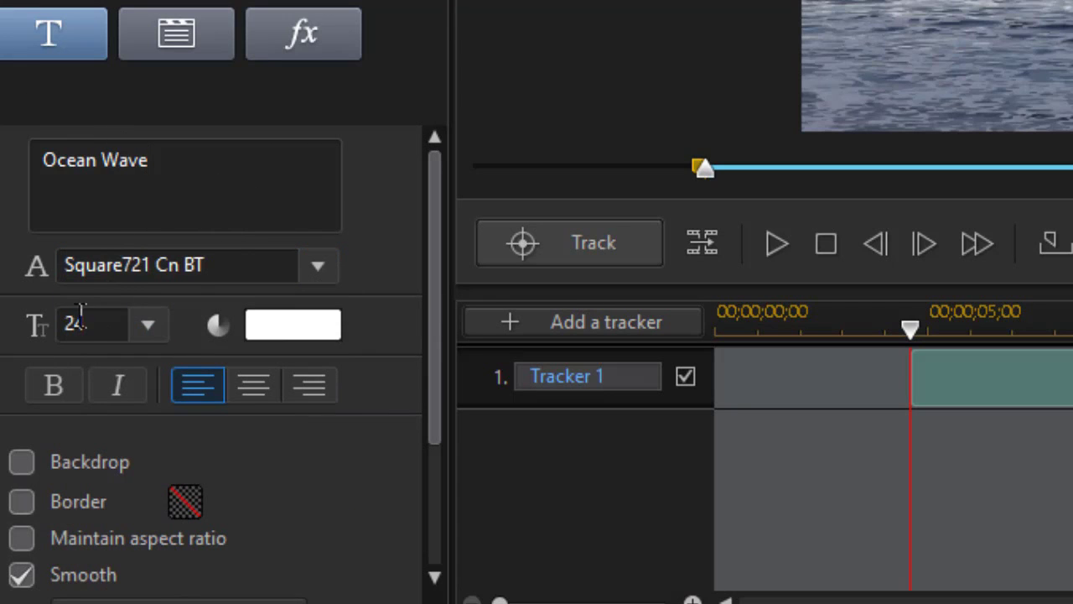
pyautogui.click(54, 384)
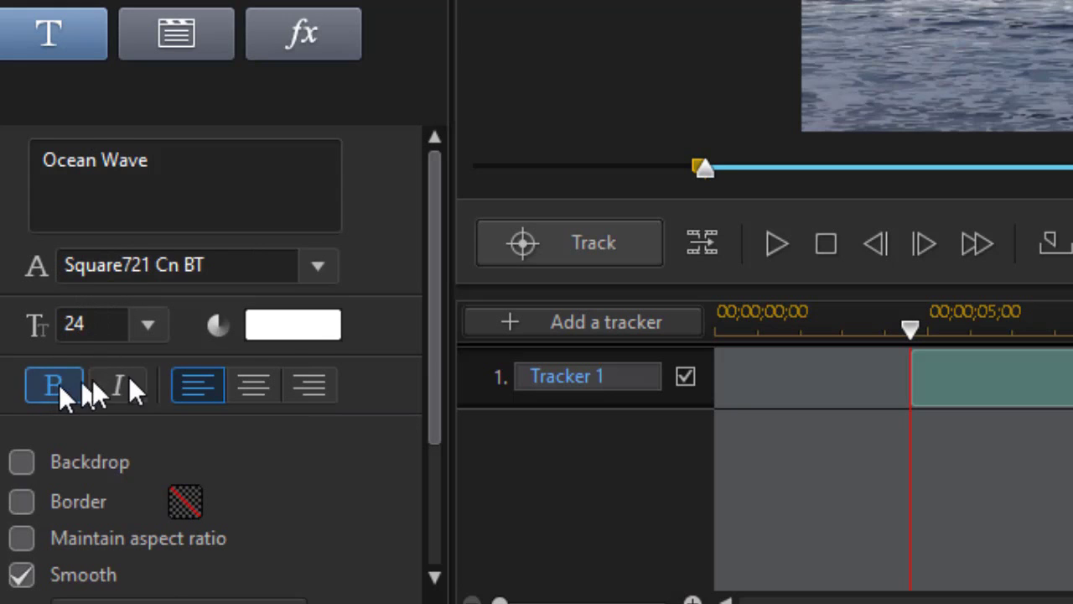
# Step: Colour the title text dark red and give it a white border
pyautogui.click(302, 329)
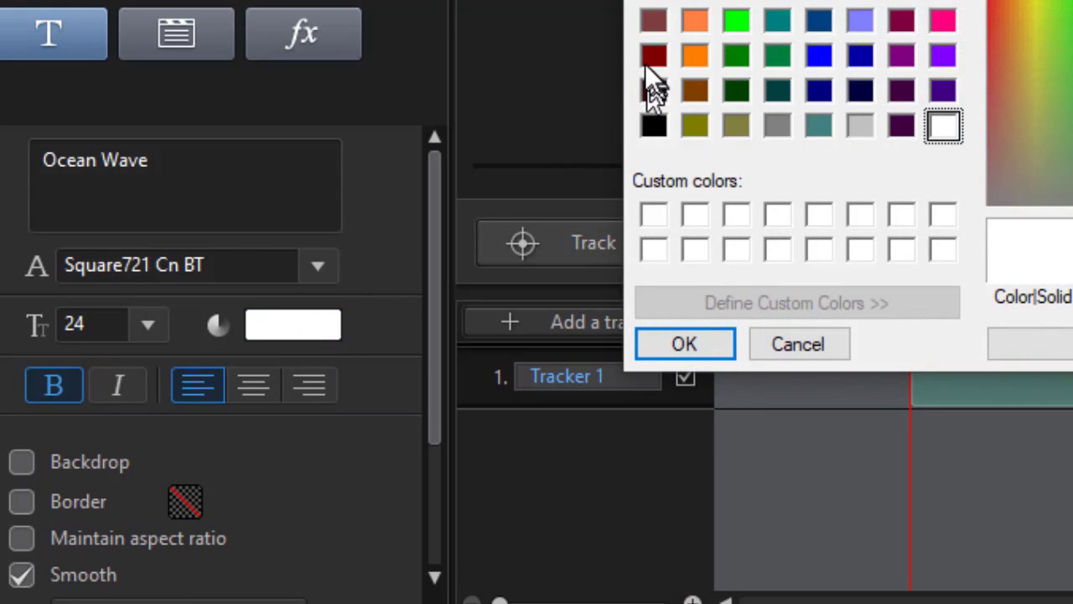
pyautogui.click(655, 56)
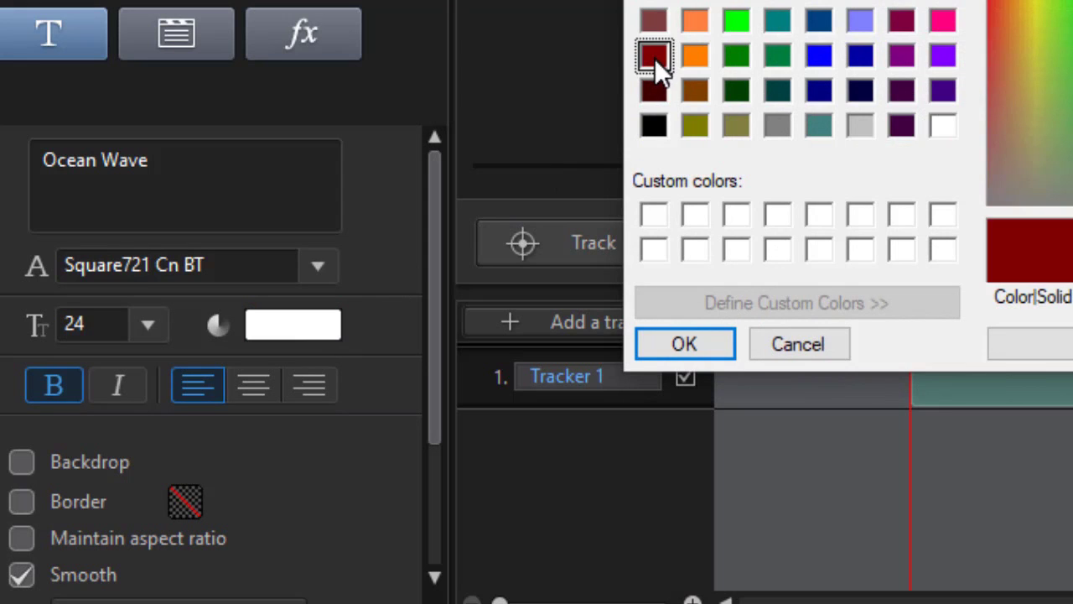
pyautogui.click(686, 345)
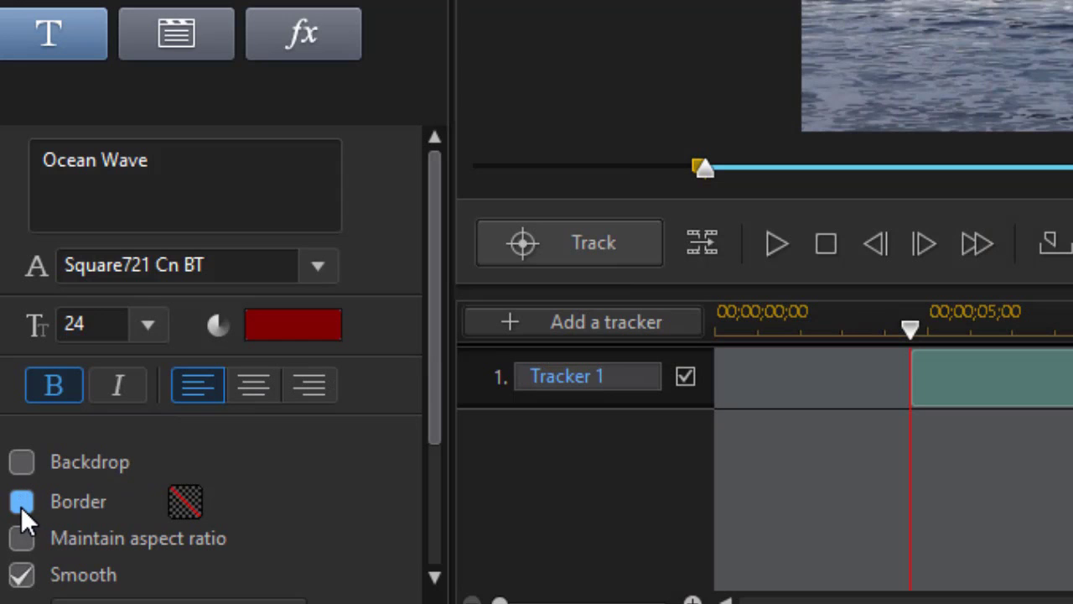
pyautogui.click(21, 503)
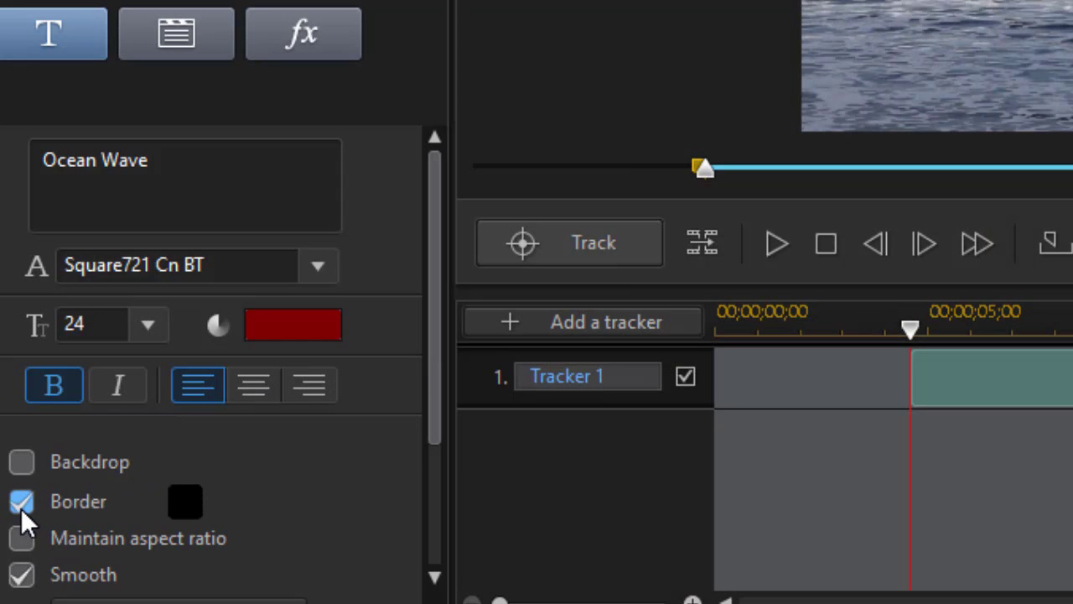
pyautogui.click(186, 503)
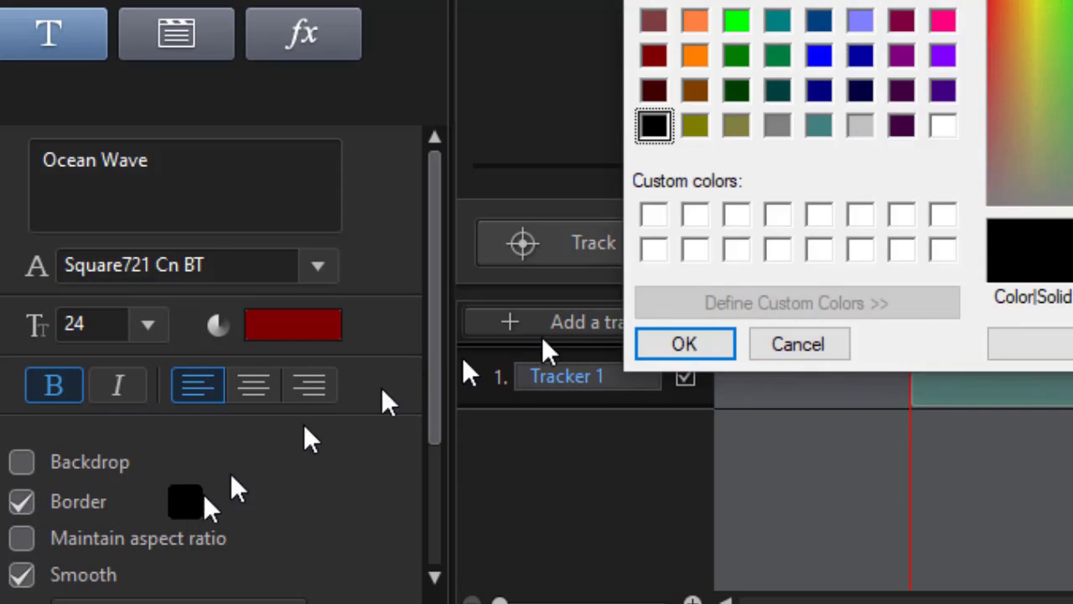
pyautogui.click(941, 129)
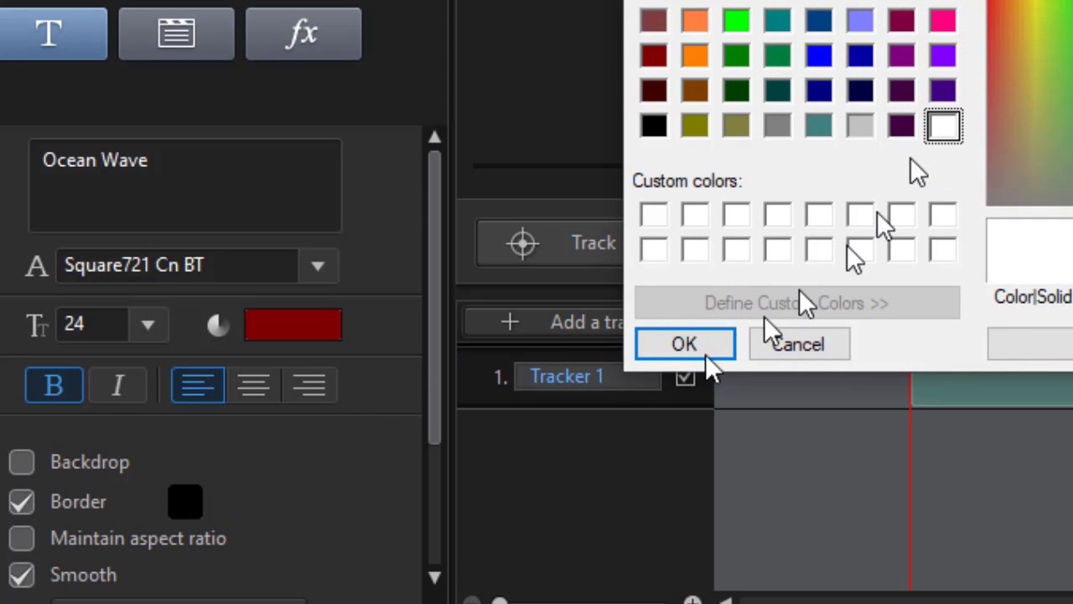
pyautogui.click(685, 344)
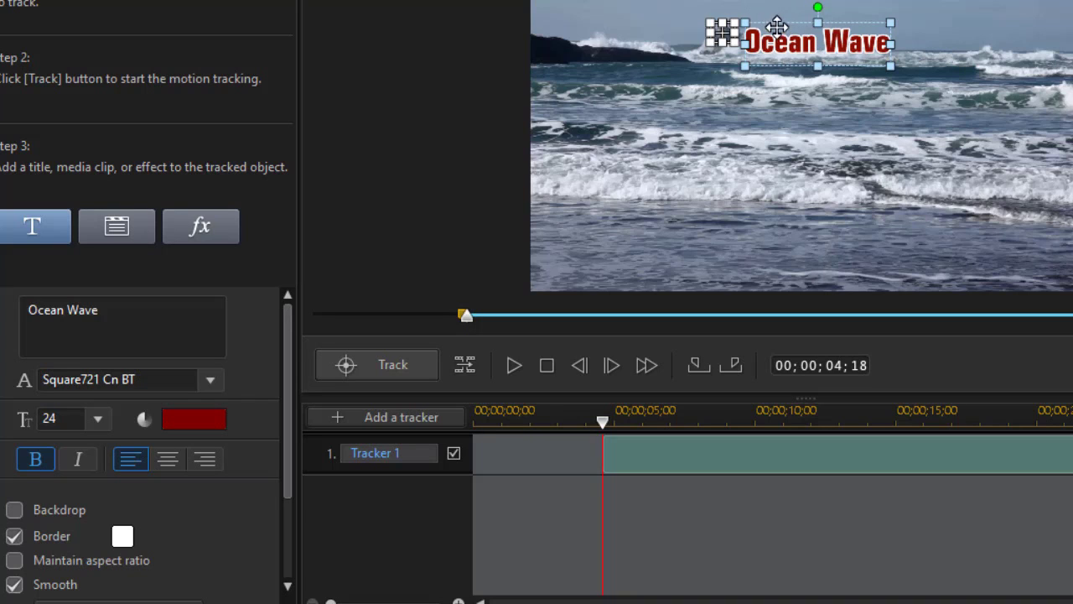
# Step: Nudge the title up-left, track the rock through the clip, and apply the result
pyautogui.moveTo(777, 26); pyautogui.dragTo(739, 7)
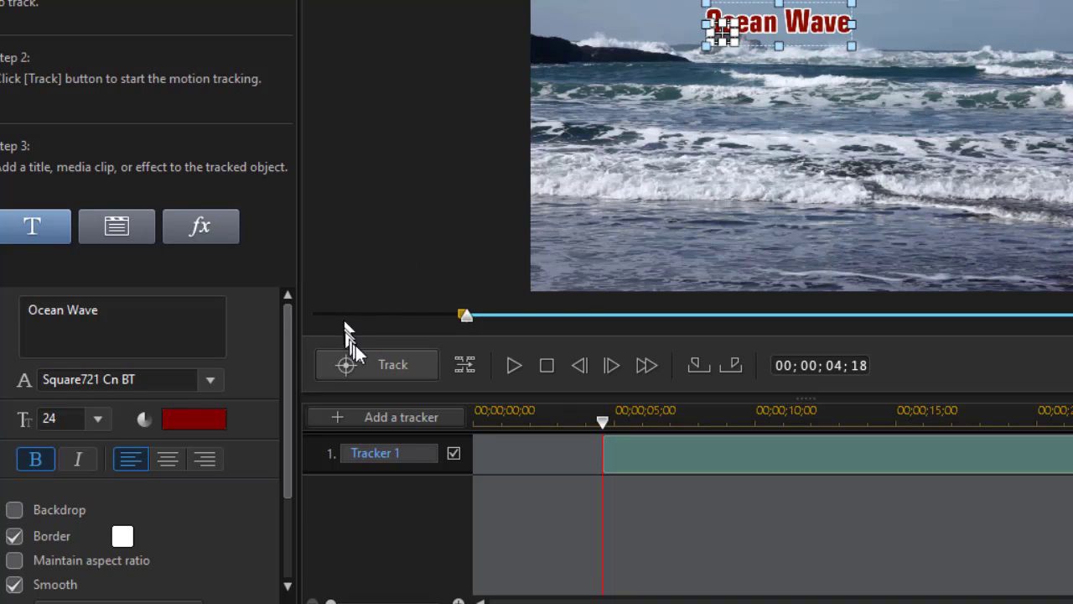
pyautogui.click(372, 360)
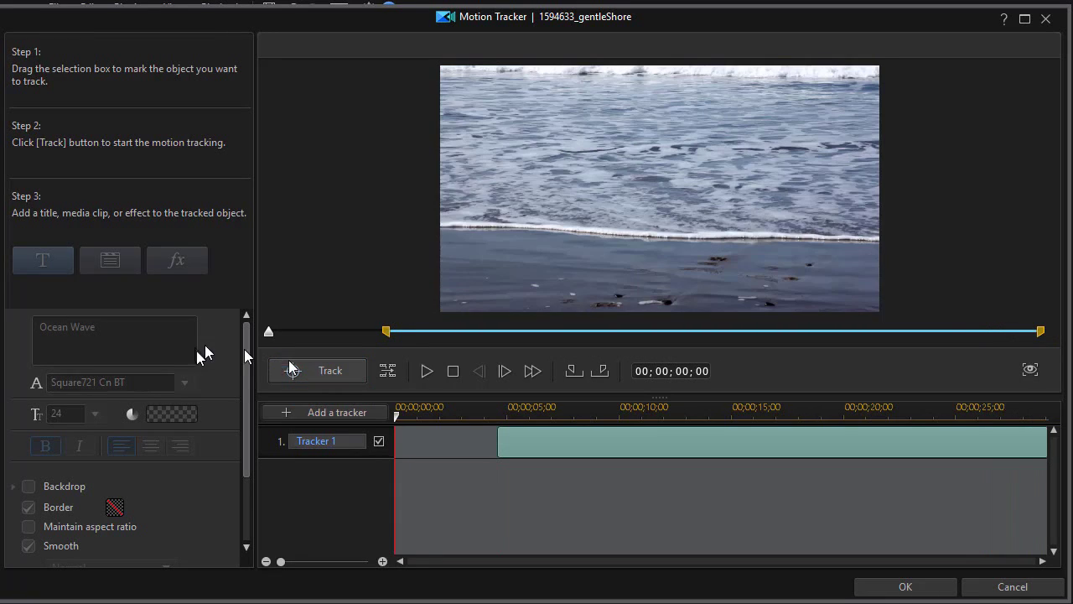
pyautogui.click(926, 588)
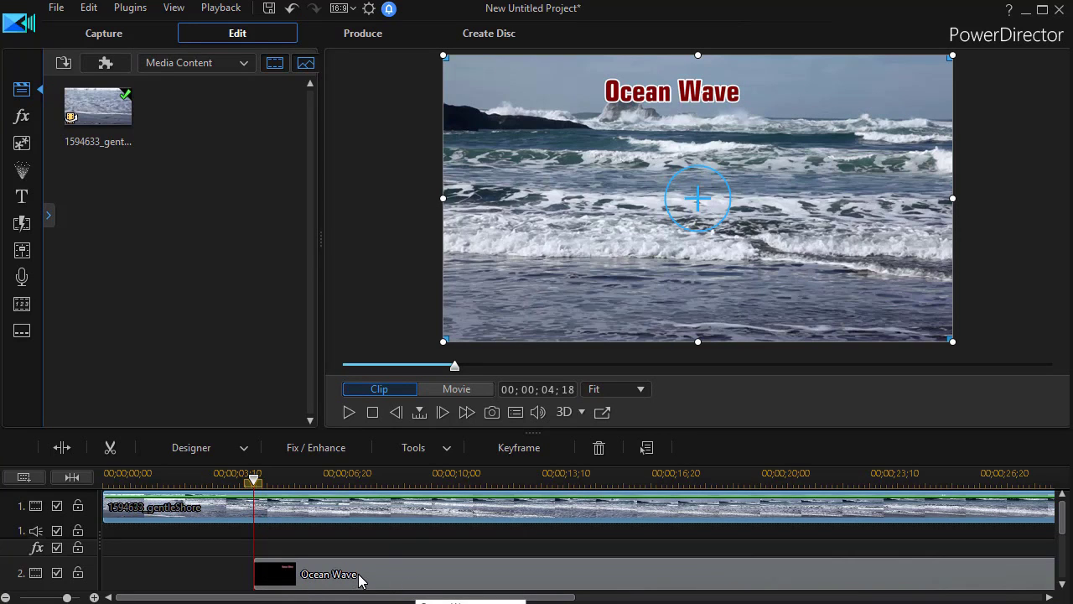
# Step: Preview the whole movie from the start to check the tracked title
pyautogui.click(468, 391)
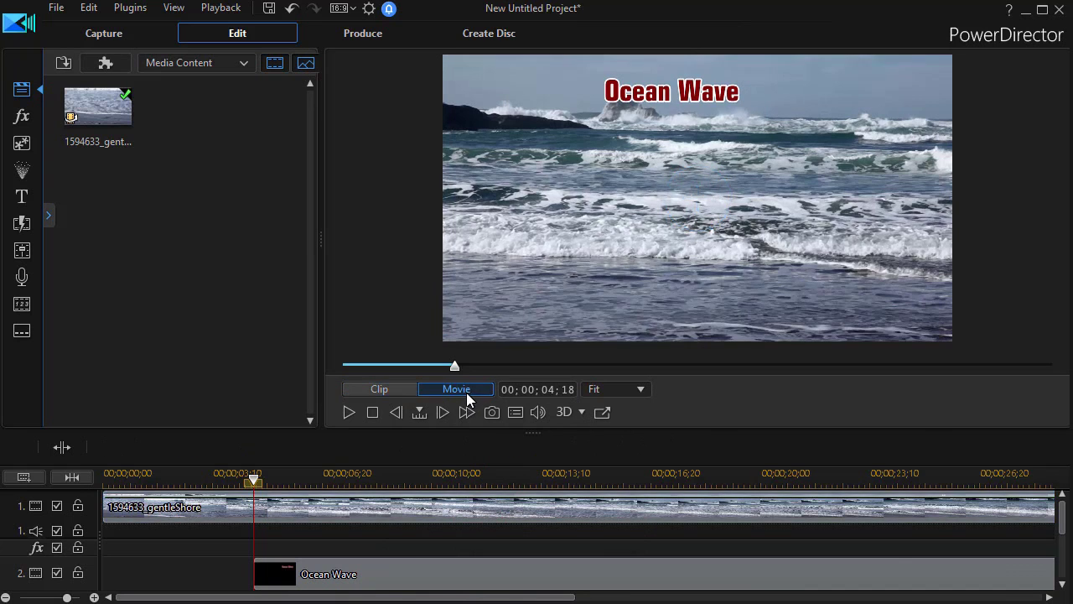
pyautogui.click(373, 415)
pyautogui.click(348, 412)
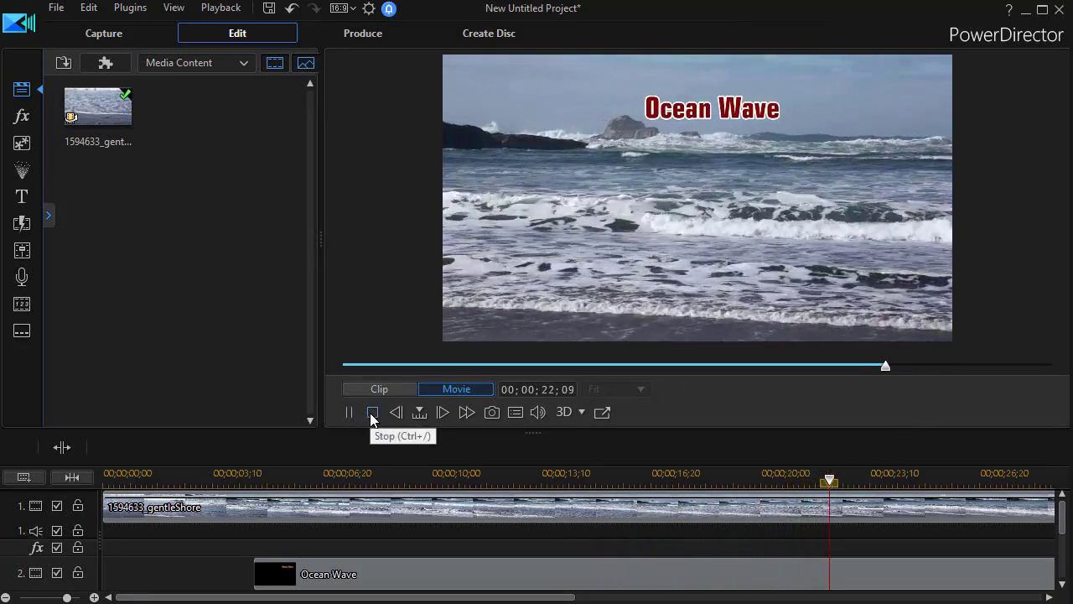
pyautogui.click(372, 412)
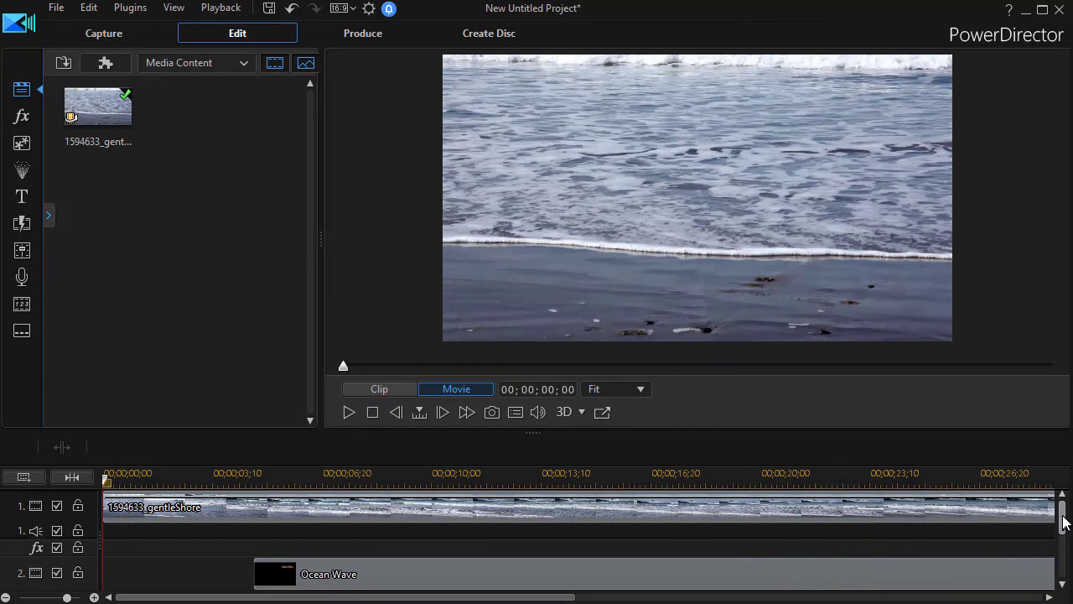
# Step: Open the Ocean Wave title clip in Title Designer
pyautogui.scroll(-2, 1064, 522)
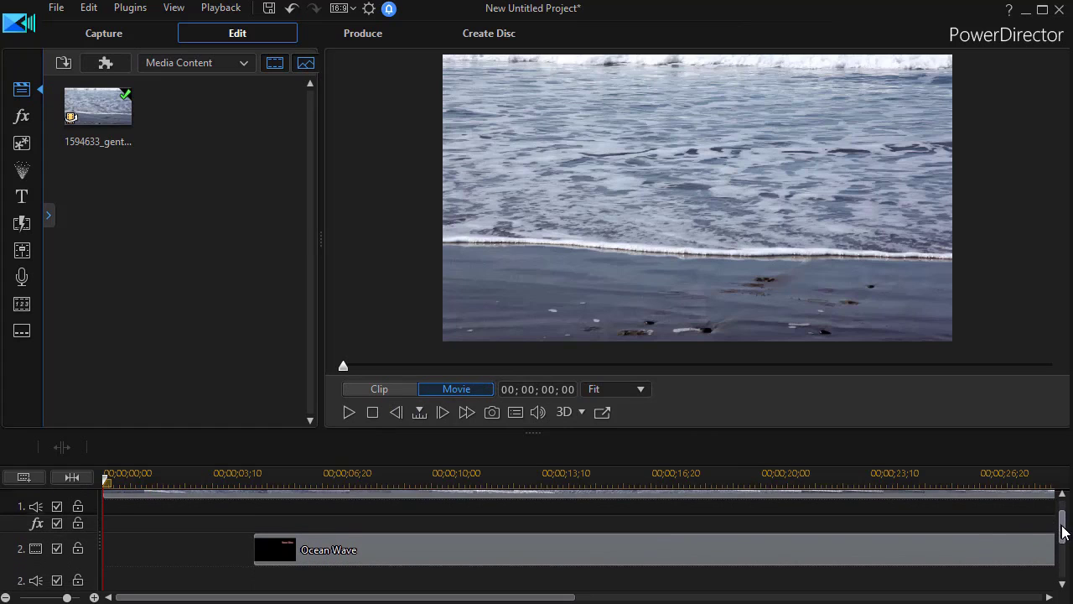
pyautogui.click(471, 546)
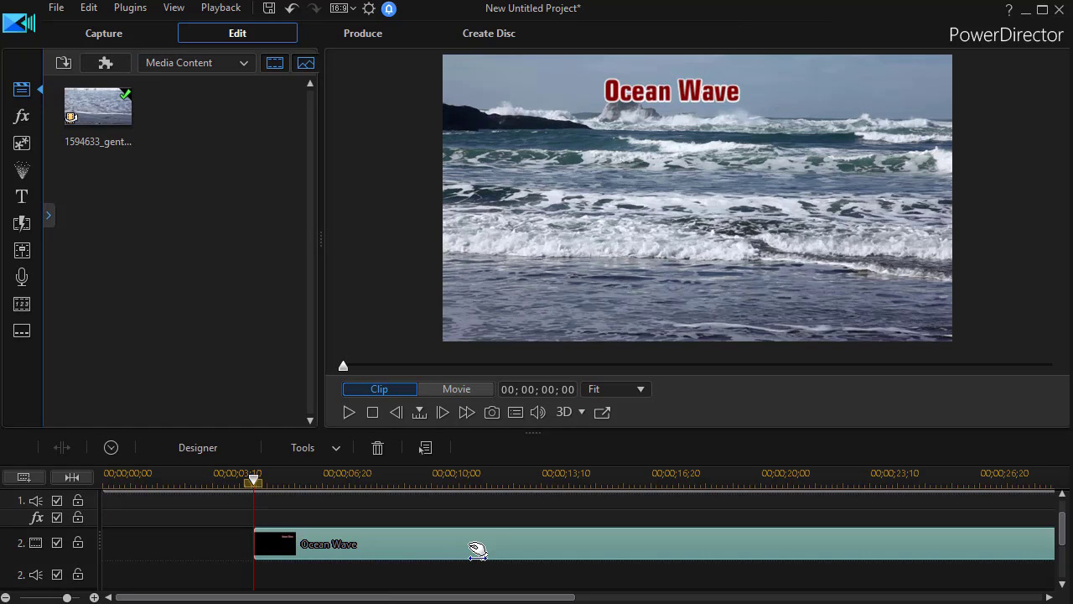
pyautogui.doubleClick(477, 549)
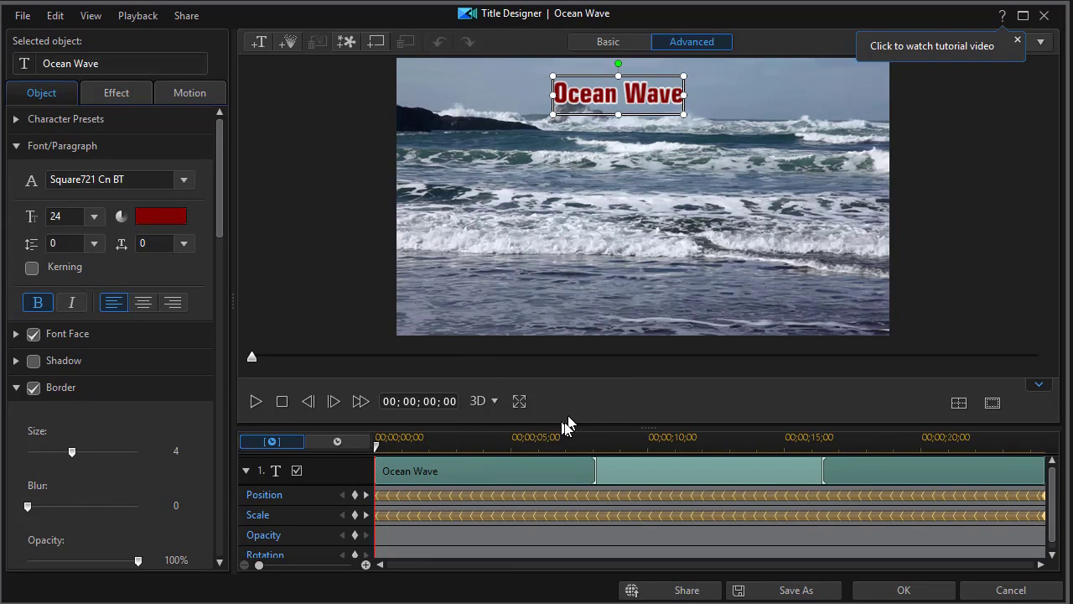
# Step: Zoom the title's keyframe timeline in around 00;00;07;08
pyautogui.click(572, 444)
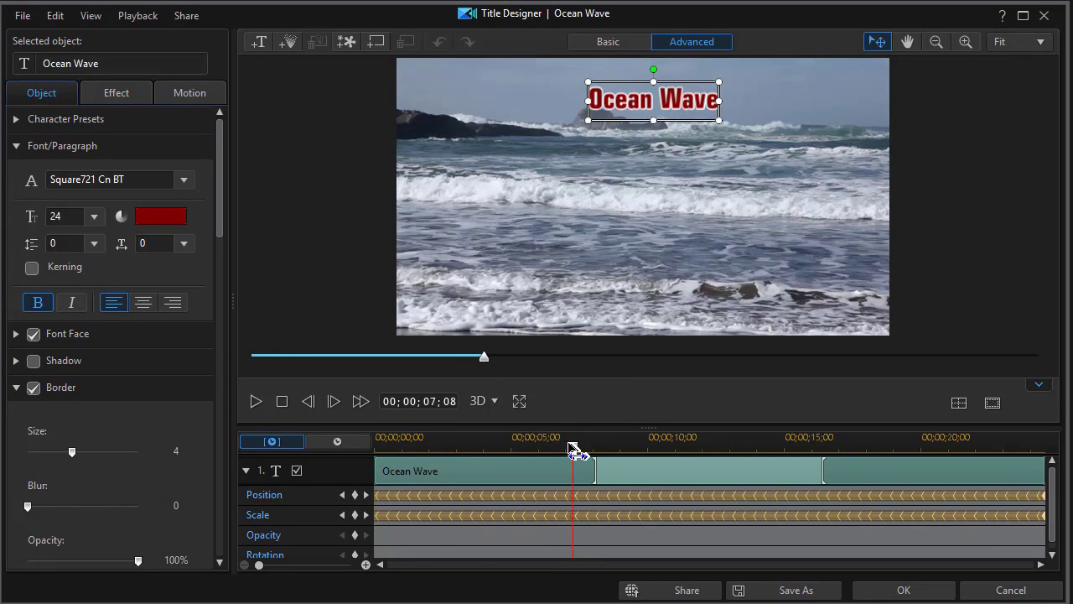
pyautogui.moveTo(537, 444); pyautogui.dragTo(990, 440)
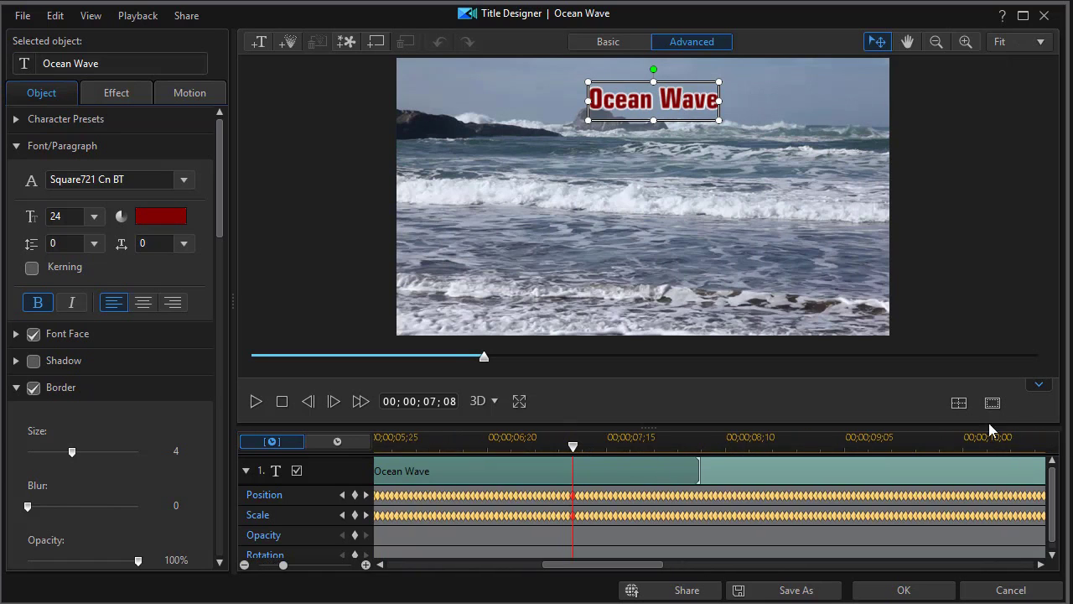
pyautogui.moveTo(462, 451); pyautogui.dragTo(687, 438)
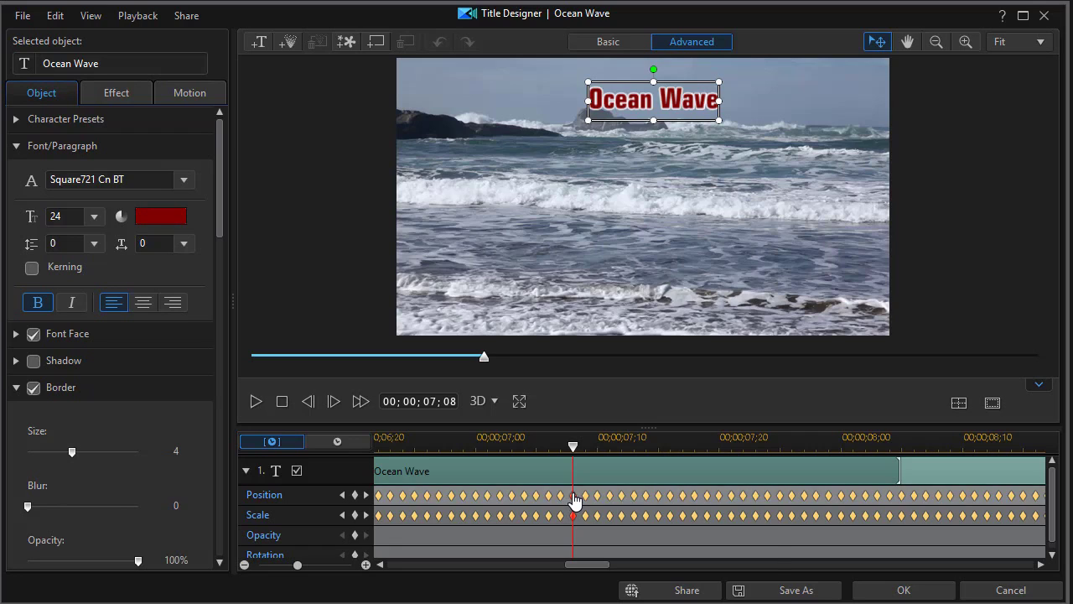
# Step: Remove all Position and Scale keyframes, then close Title Designer with OK
pyautogui.rightClick(576, 502)
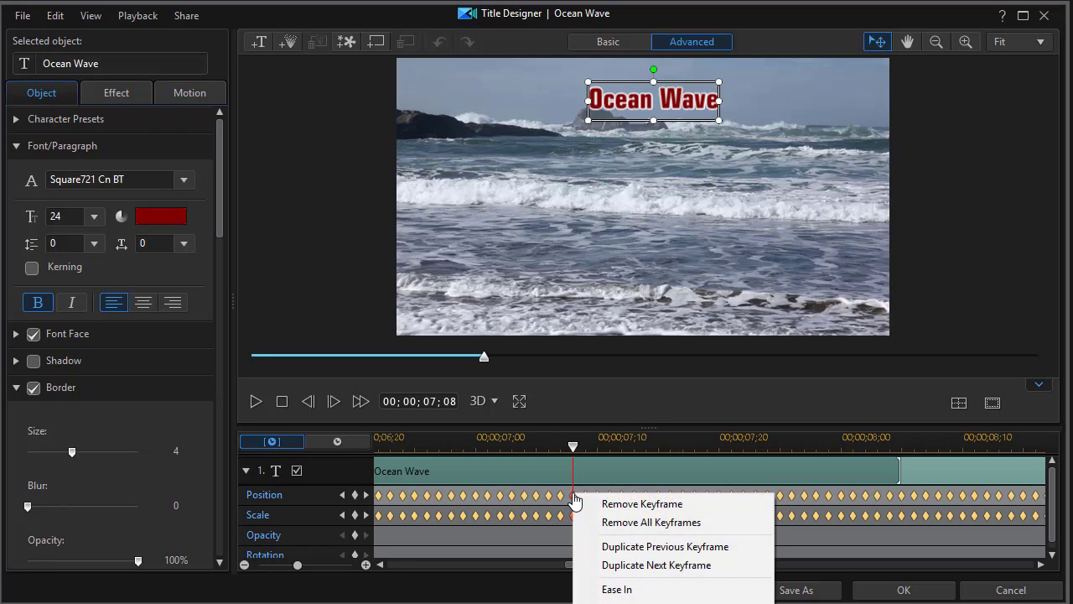
pyautogui.click(660, 523)
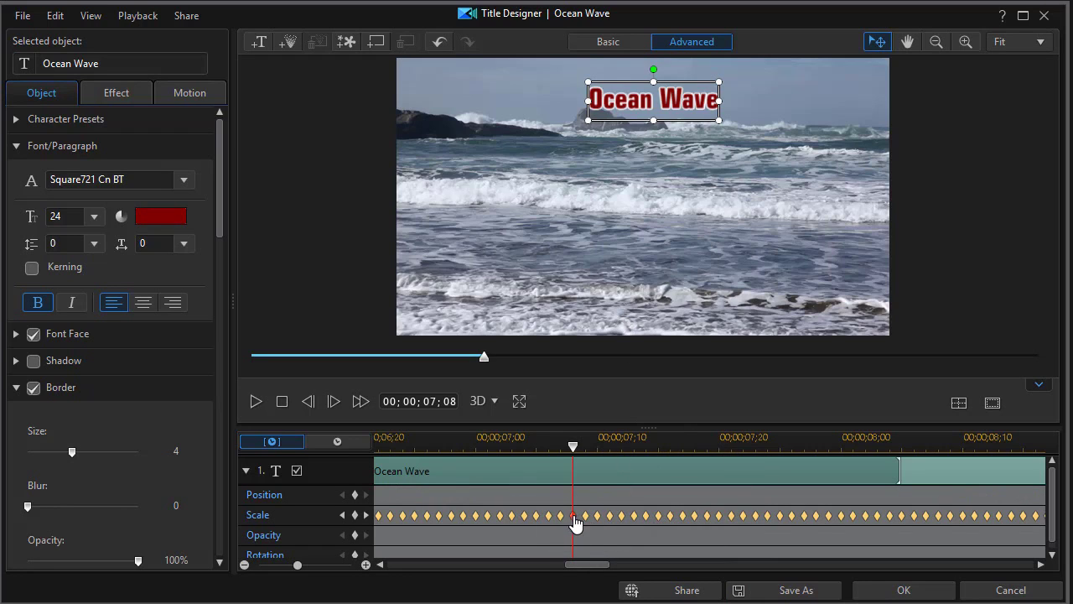
pyautogui.rightClick(574, 518)
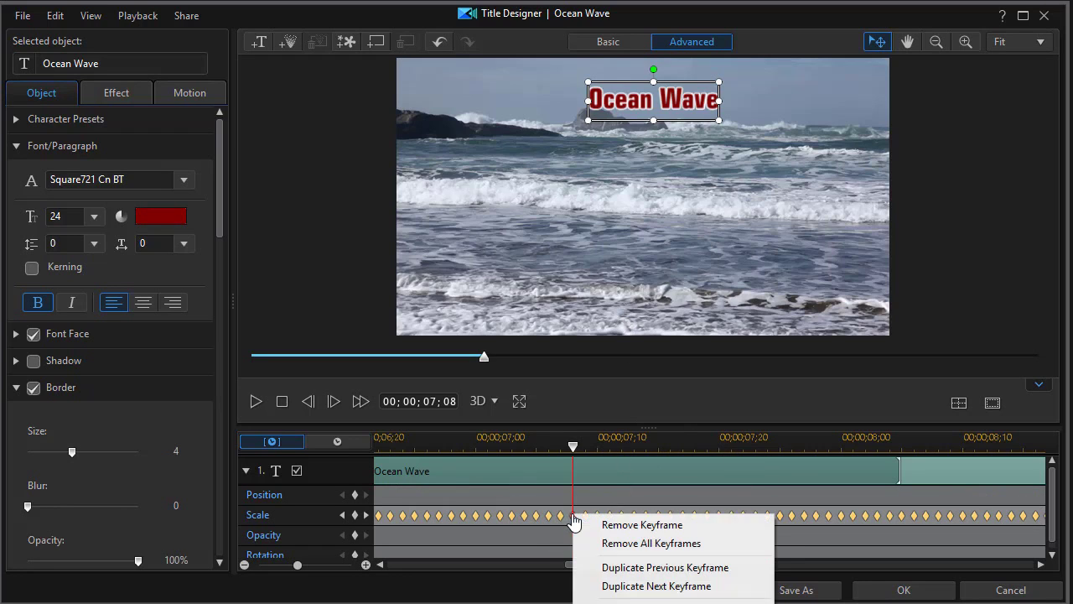
pyautogui.click(613, 543)
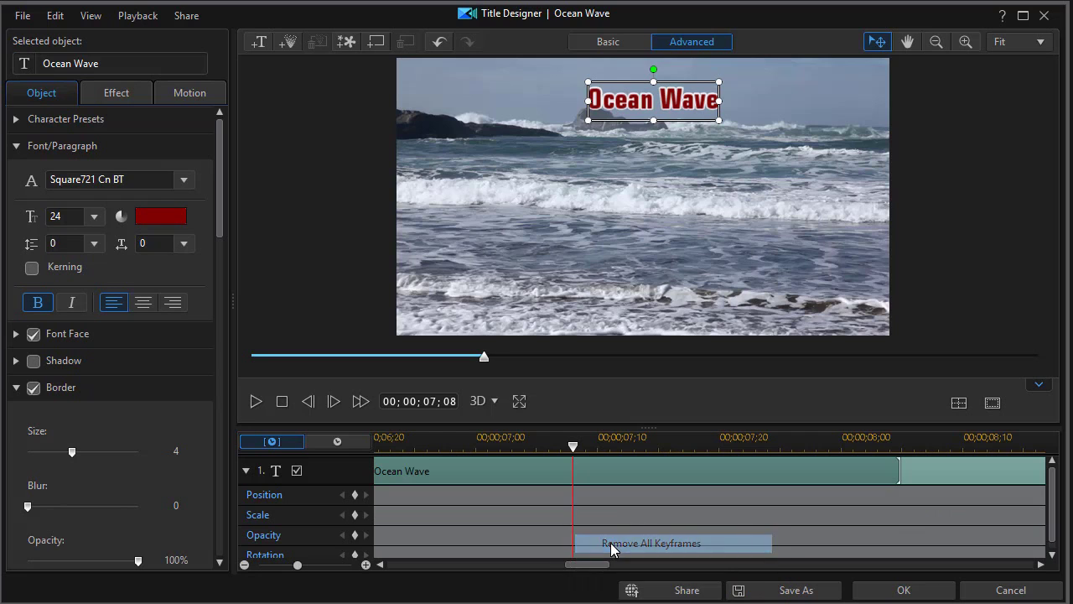
pyautogui.click(904, 591)
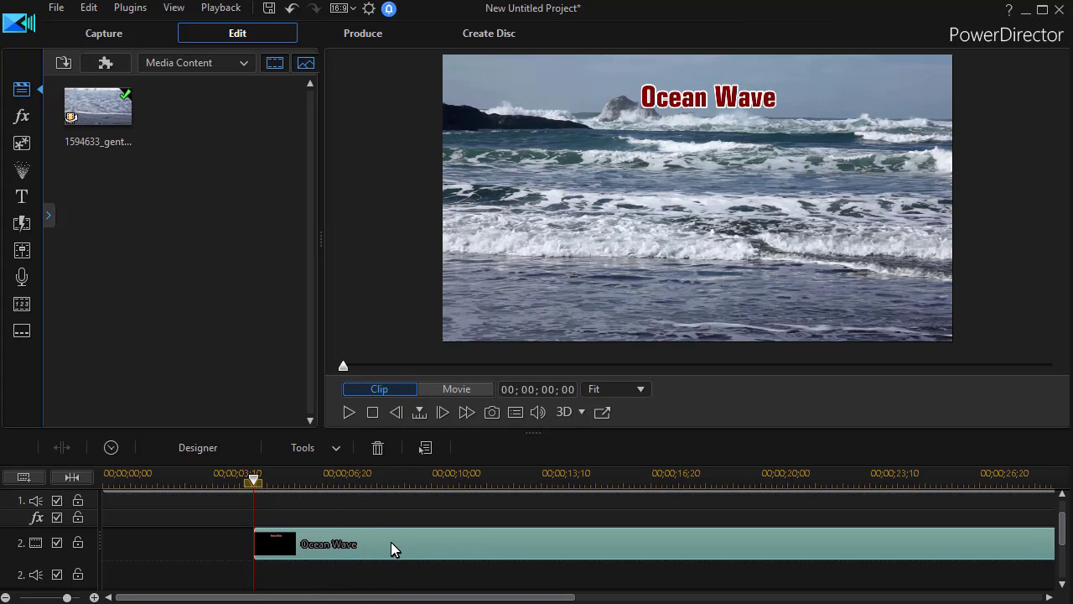
pyautogui.doubleClick(391, 544)
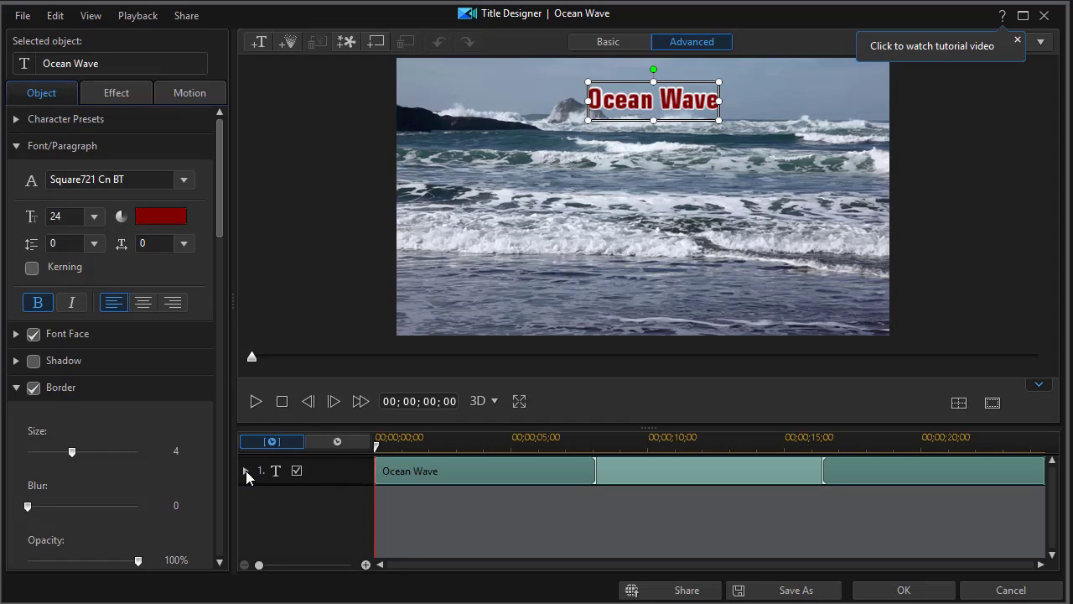
# Step: Add a starting Position keyframe, then shift the title slightly right and lower at 00;00;03;15
pyautogui.click(246, 471)
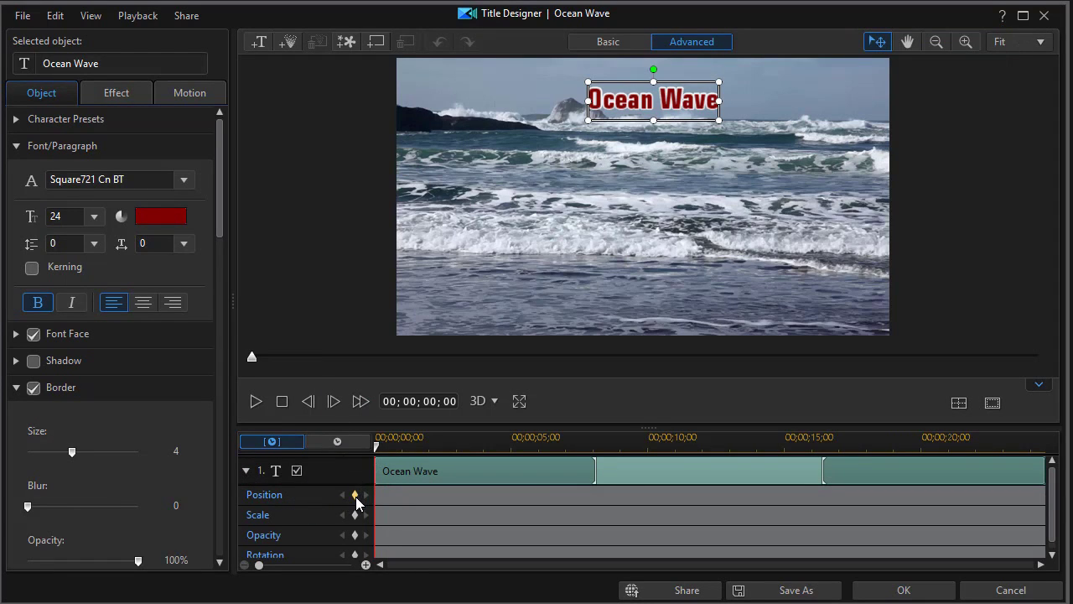
pyautogui.click(355, 496)
pyautogui.moveTo(379, 457); pyautogui.dragTo(478, 473)
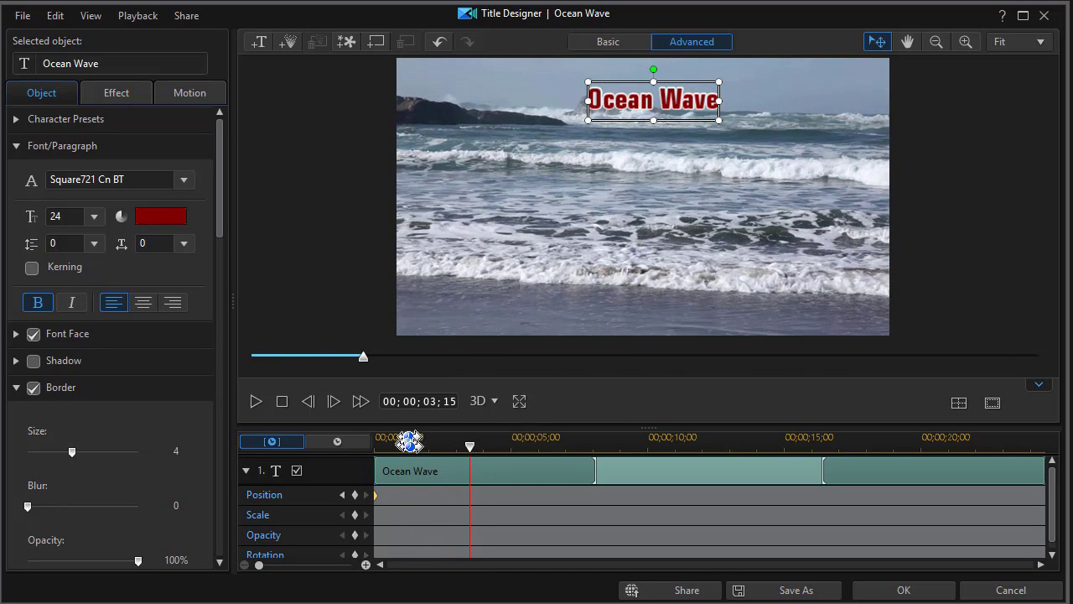
pyautogui.moveTo(642, 79); pyautogui.dragTo(649, 70)
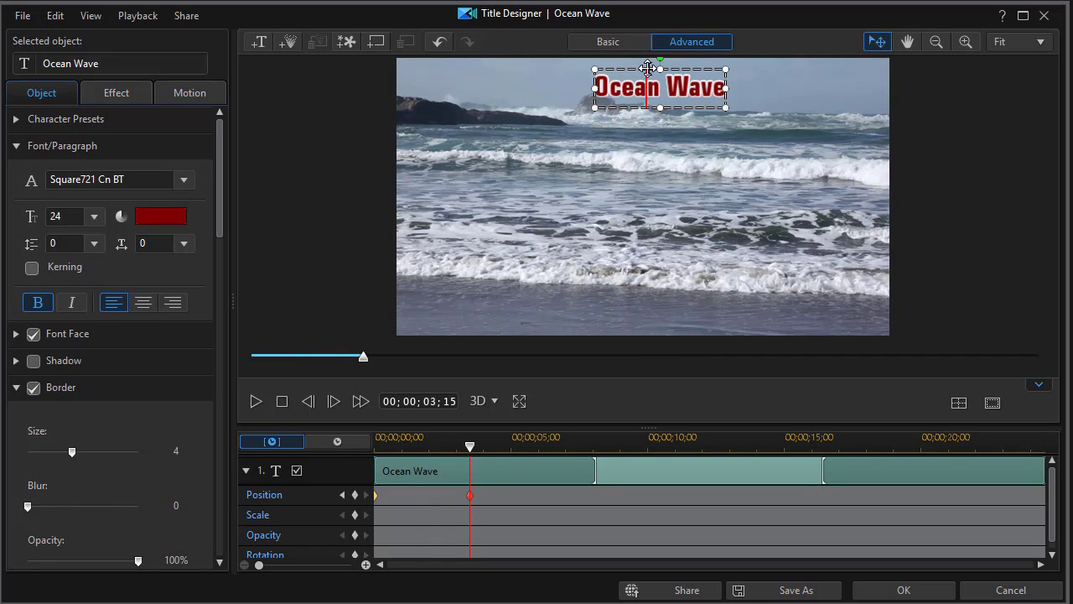
pyautogui.moveTo(648, 68); pyautogui.dragTo(653, 71)
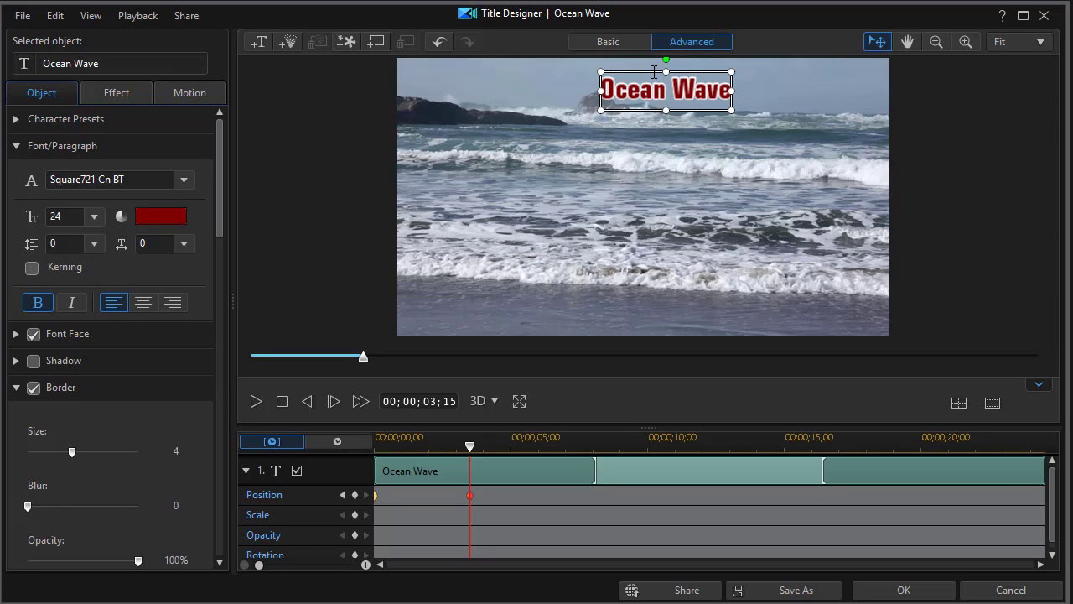
# Step: At 00;00;07;13, move the title down to stay on the rock
pyautogui.click(577, 445)
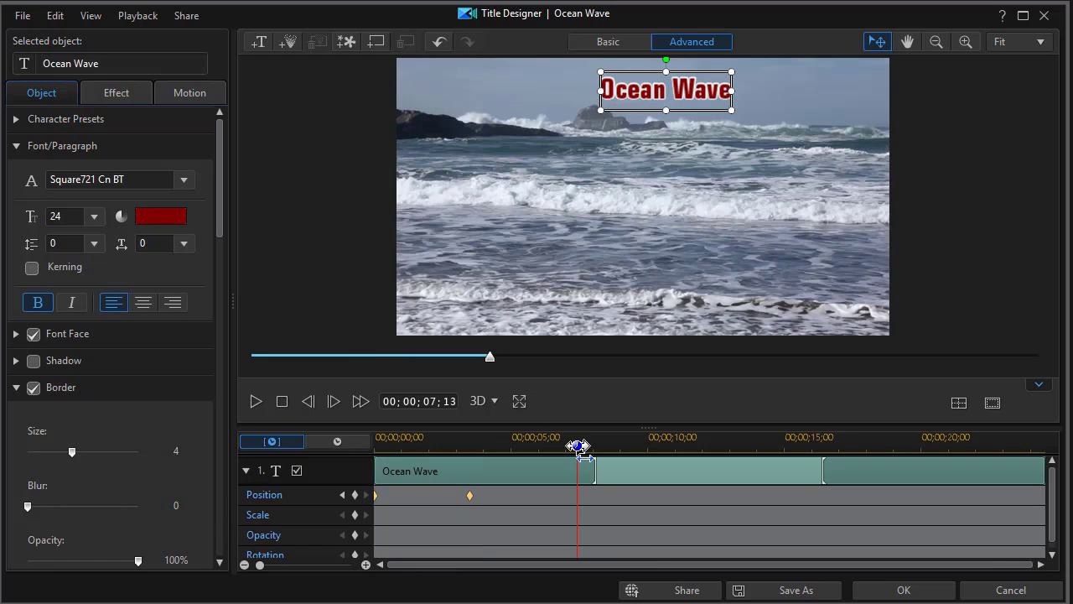
pyautogui.click(647, 68)
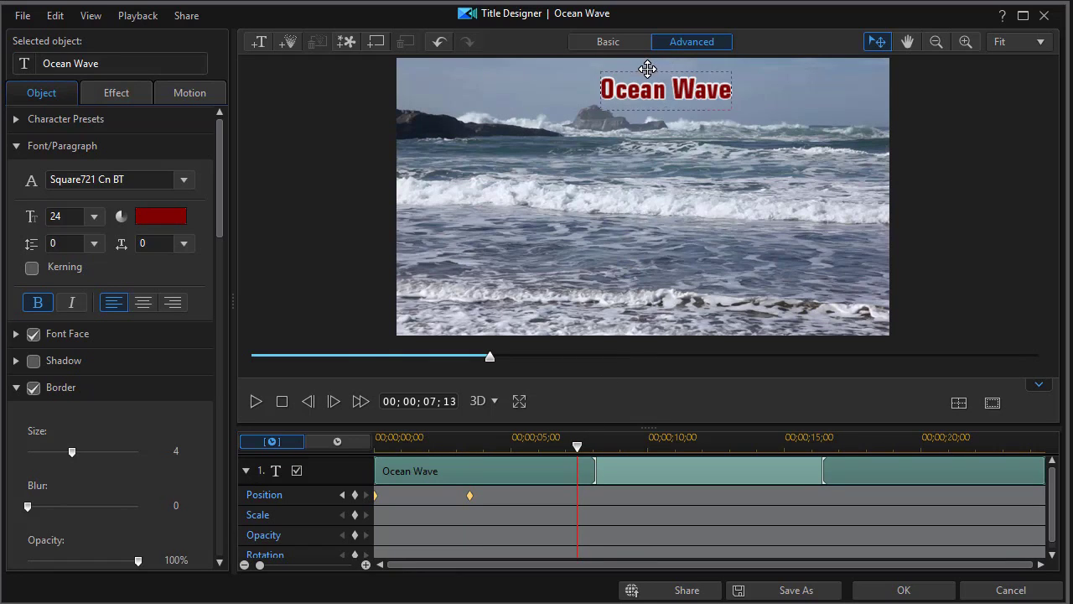
pyautogui.moveTo(644, 81); pyautogui.dragTo(641, 94)
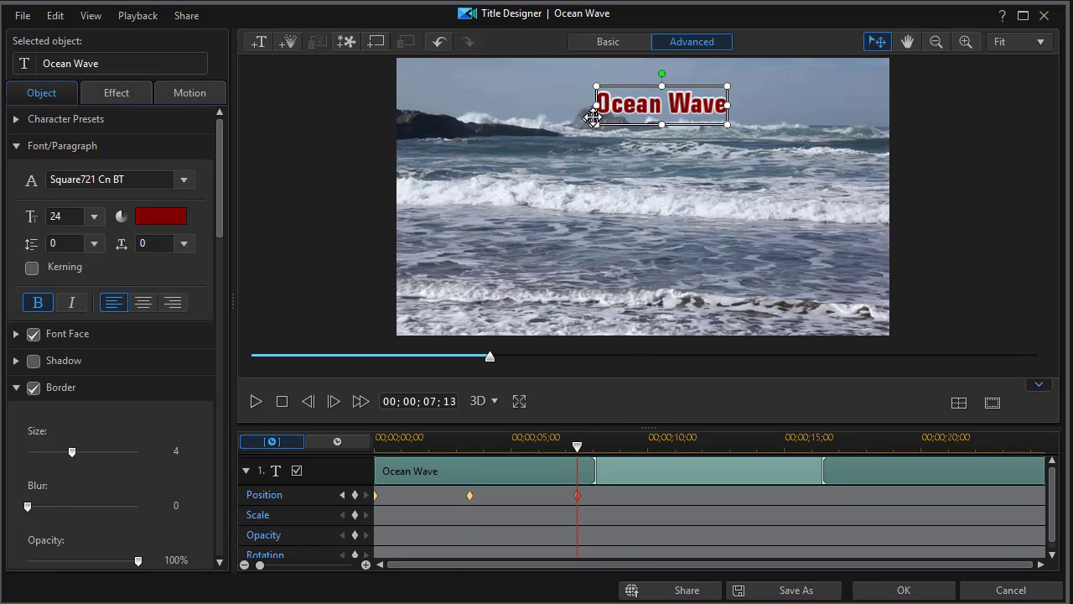
# Step: Reposition the title over the rock at 00;00;10;28, 00;00;14;25 and 00;00;18;05
pyautogui.click(672, 445)
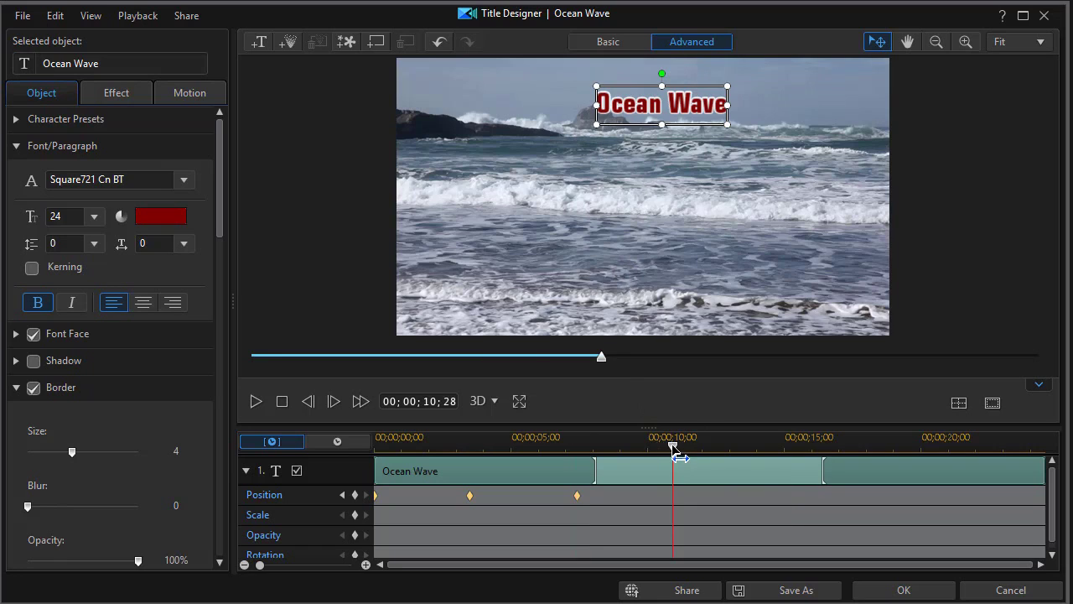
pyautogui.moveTo(637, 83); pyautogui.dragTo(631, 97)
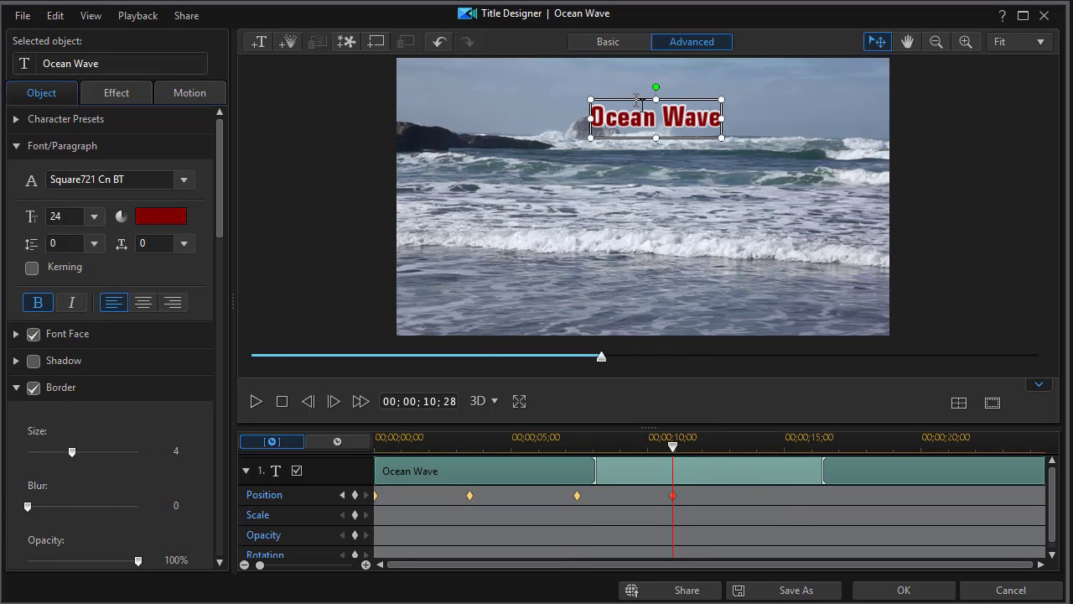
pyautogui.click(781, 443)
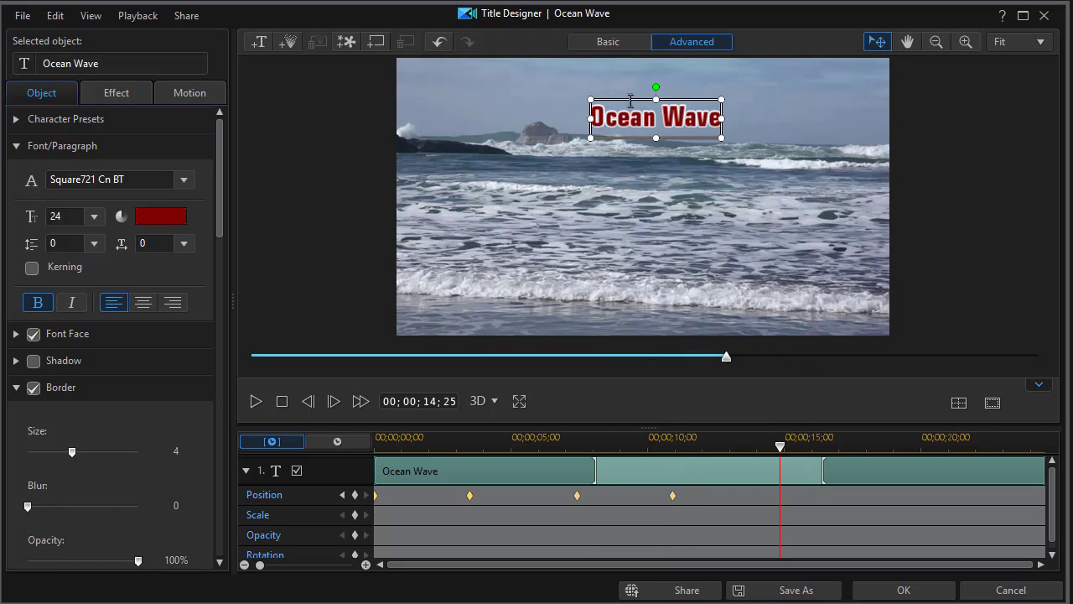
pyautogui.moveTo(633, 97); pyautogui.dragTo(586, 106)
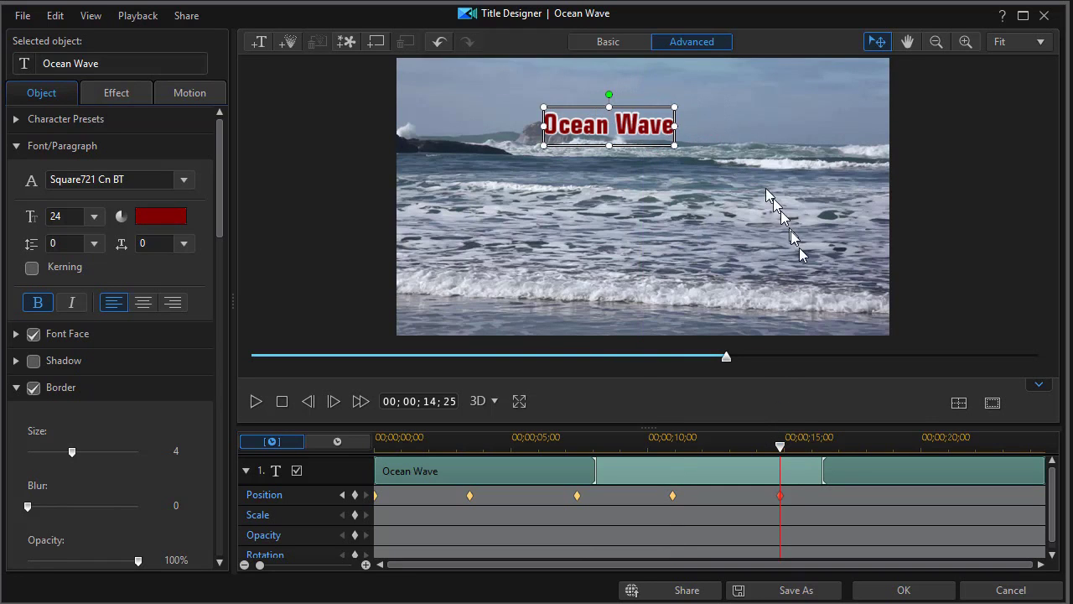
pyautogui.click(872, 446)
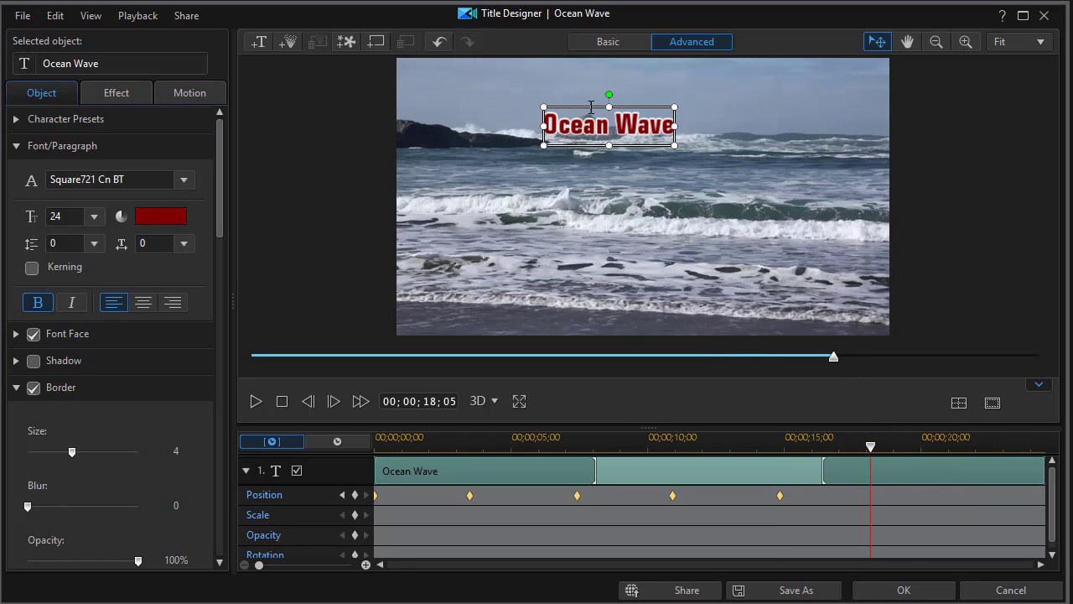
pyautogui.moveTo(591, 104); pyautogui.dragTo(635, 99)
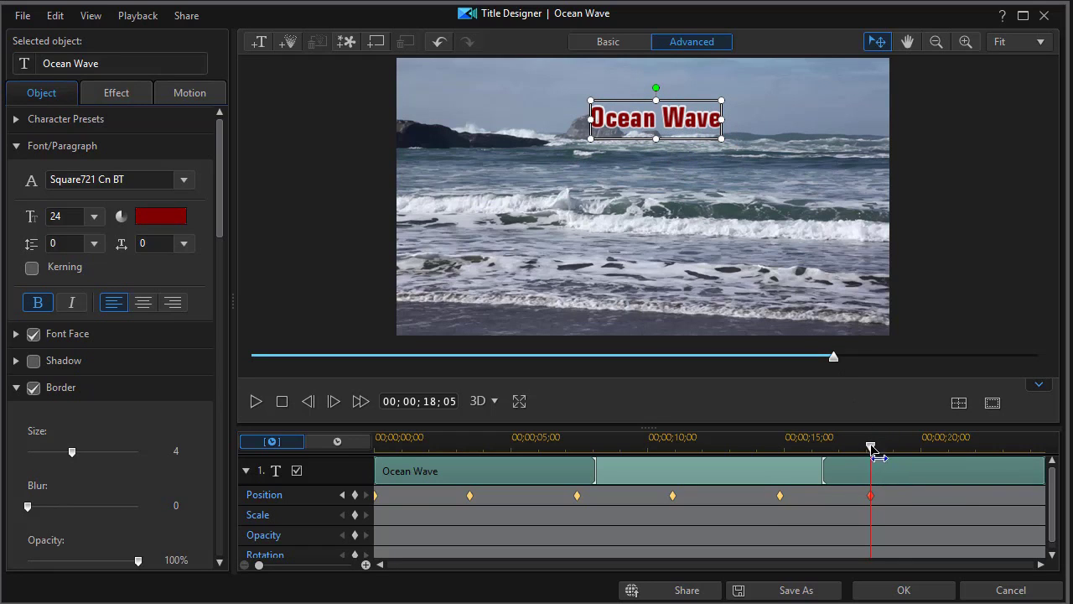
# Step: Reposition the title at 00;00;20;11, the clip end, and 00;00;22;05 to follow the rock
pyautogui.moveTo(873, 452); pyautogui.dragTo(931, 449)
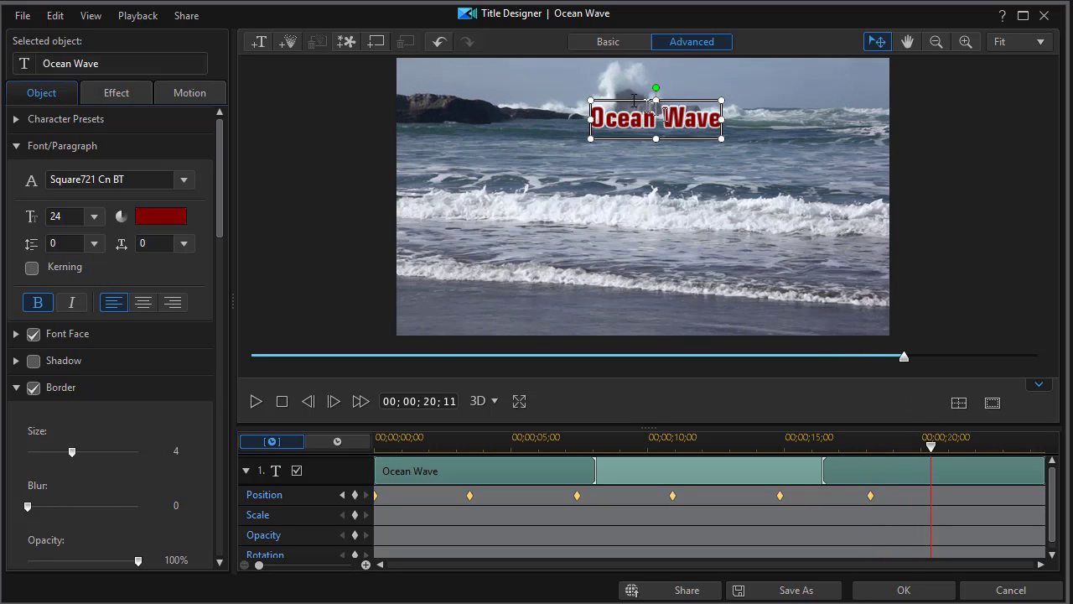
pyautogui.moveTo(630, 98); pyautogui.dragTo(675, 79)
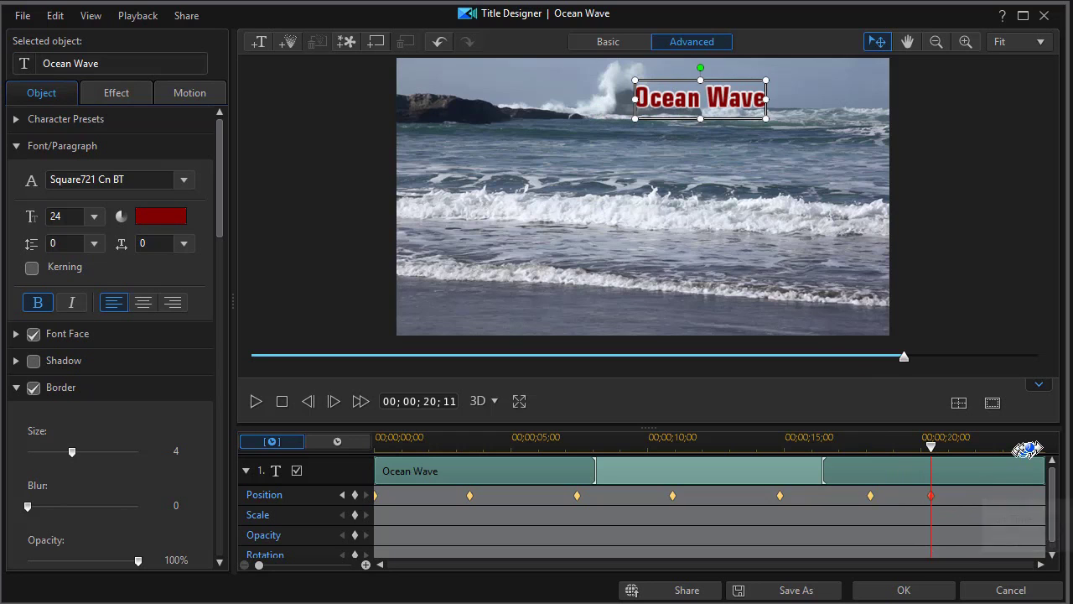
pyautogui.moveTo(1033, 447); pyautogui.dragTo(1042, 447)
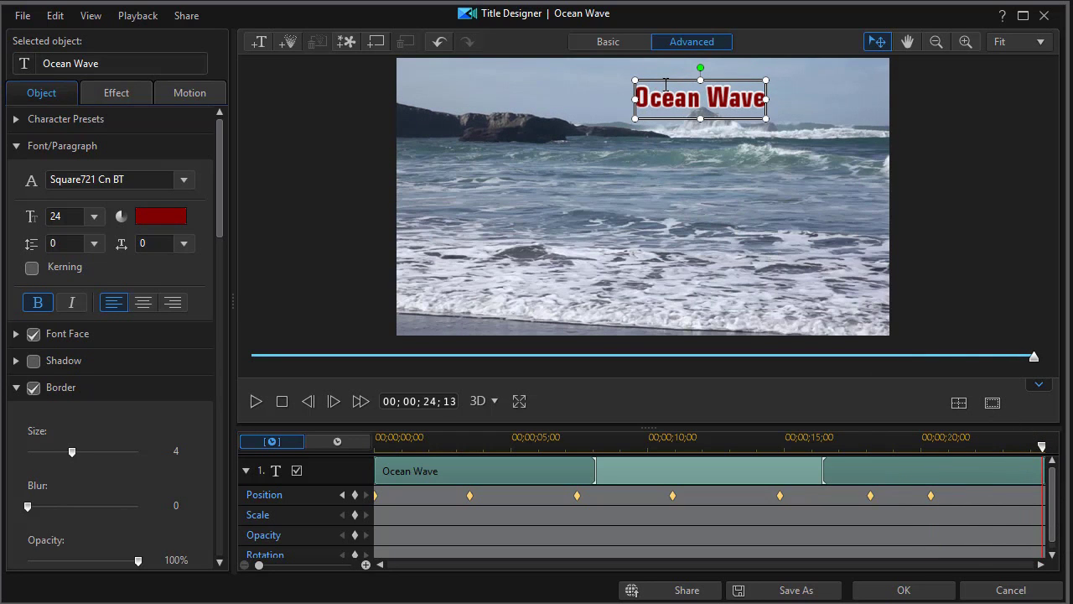
pyautogui.moveTo(664, 75); pyautogui.dragTo(733, 89)
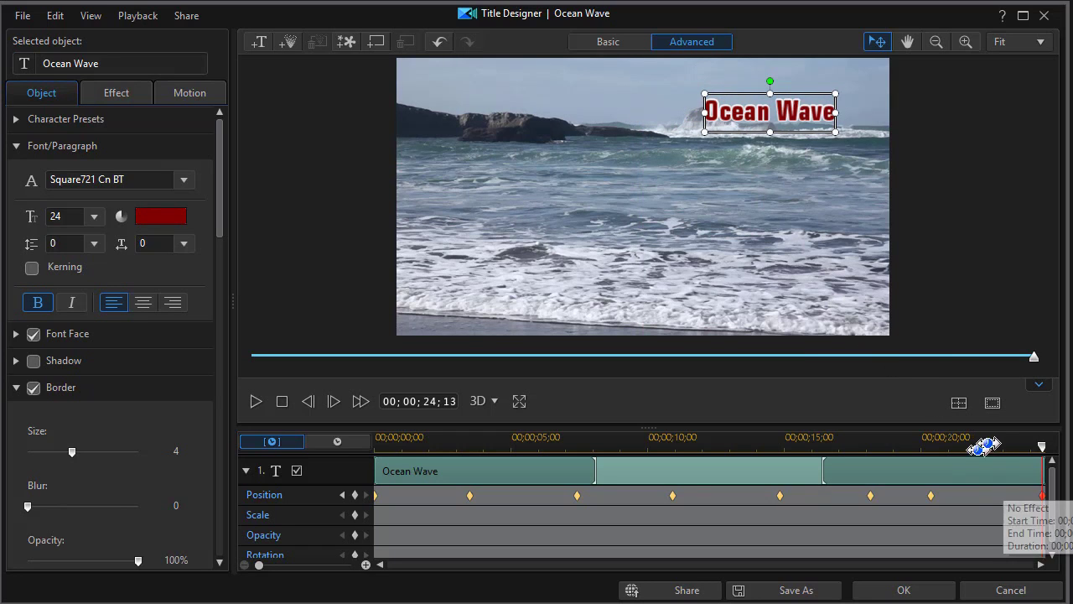
pyautogui.moveTo(982, 445); pyautogui.dragTo(981, 443)
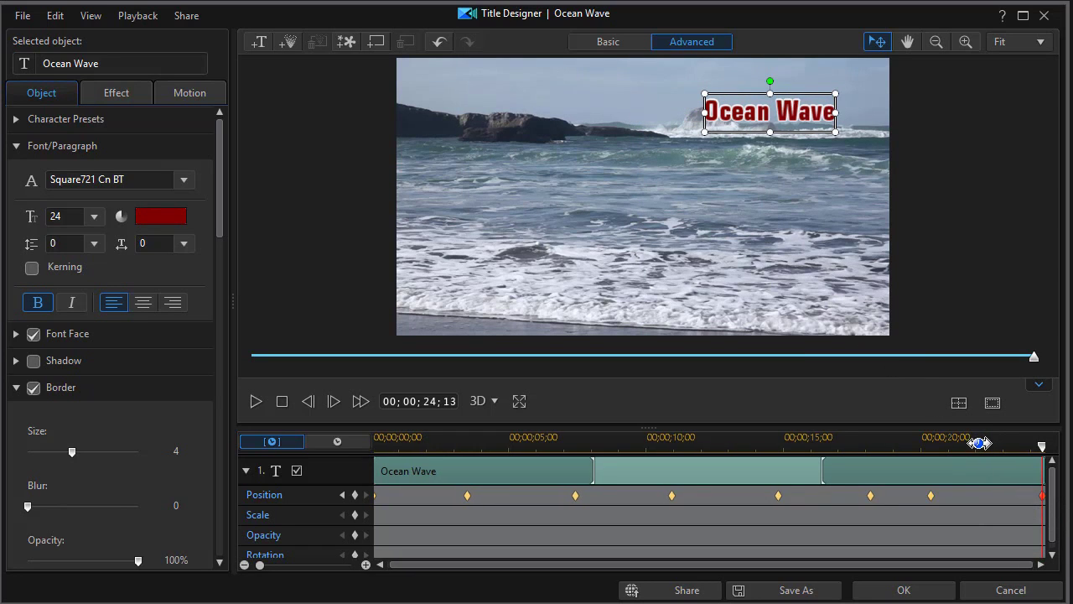
pyautogui.click(980, 445)
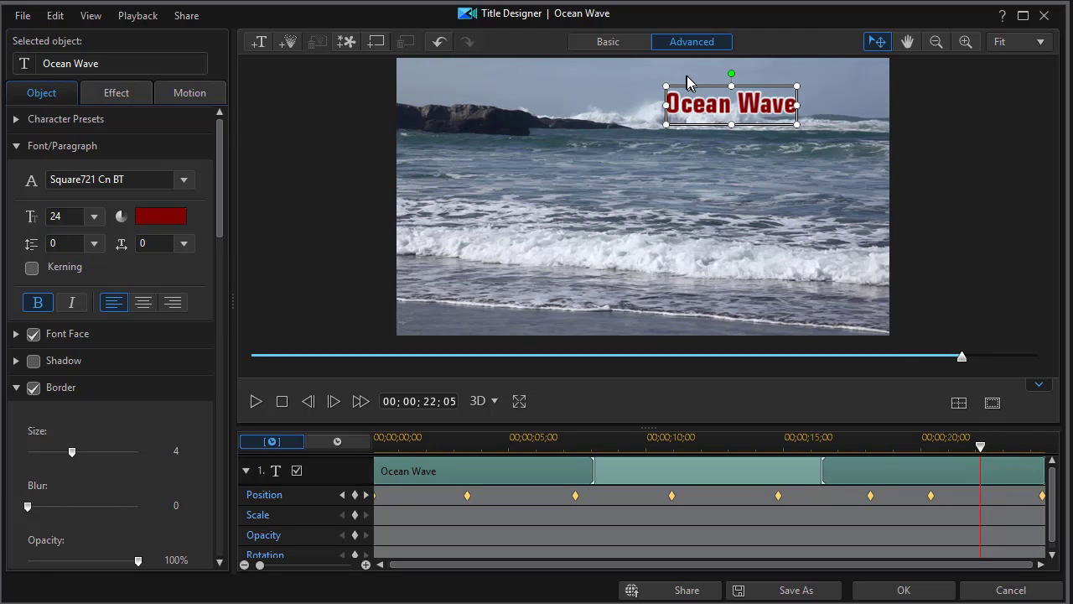
pyautogui.moveTo(704, 84)
pyautogui.mouseDown()
pyautogui.moveTo(755, 91)
pyautogui.moveTo(700, 89)
pyautogui.mouseUp()
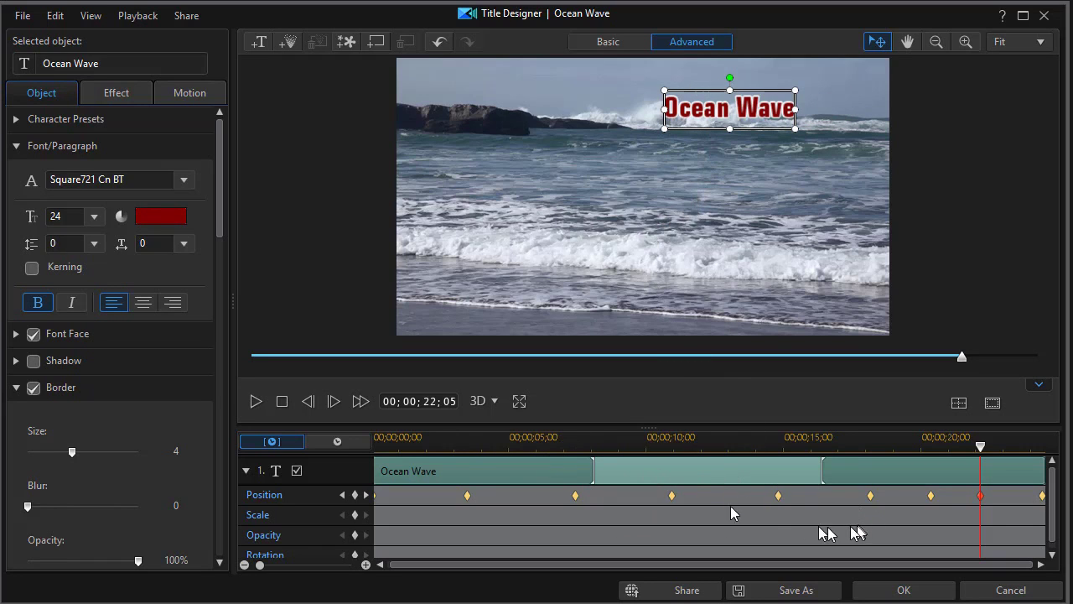
pyautogui.click(283, 403)
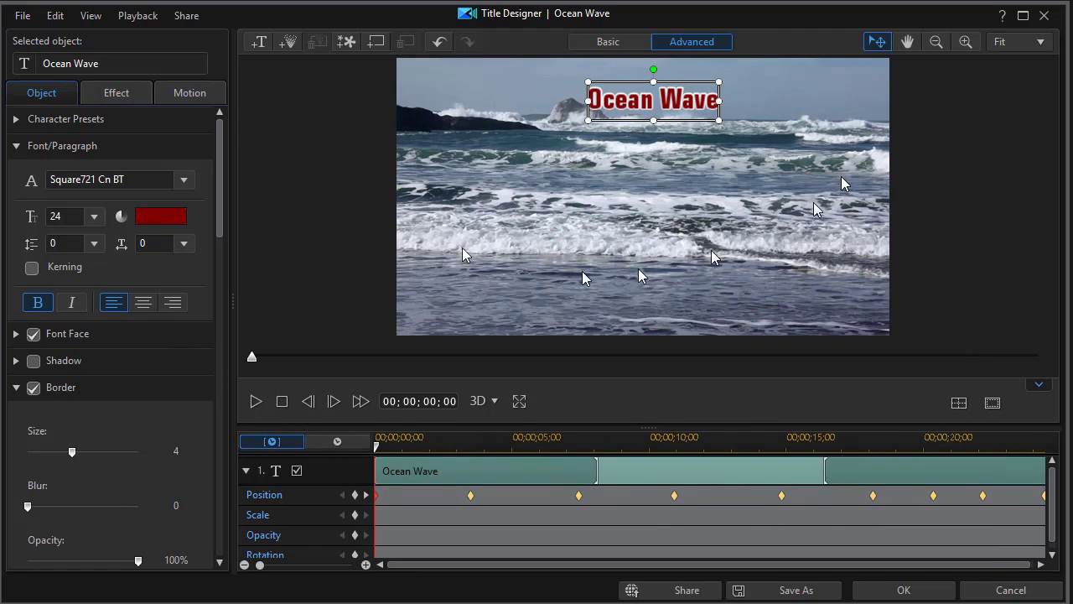
pyautogui.click(258, 404)
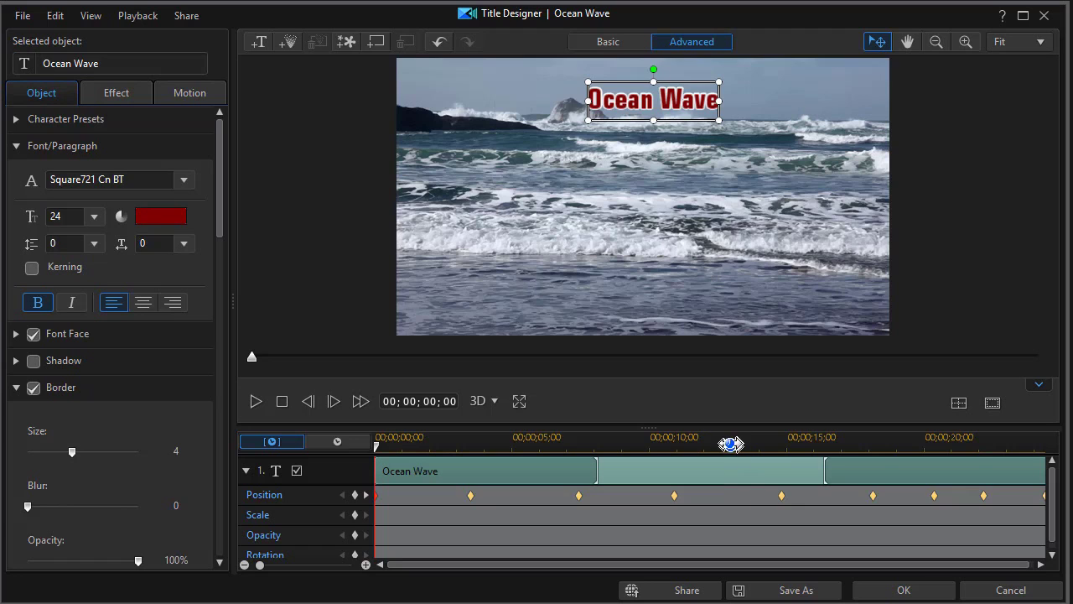
# Step: At 00;00;12;29, nudge the title slightly left and down, then accept with OK
pyautogui.click(731, 443)
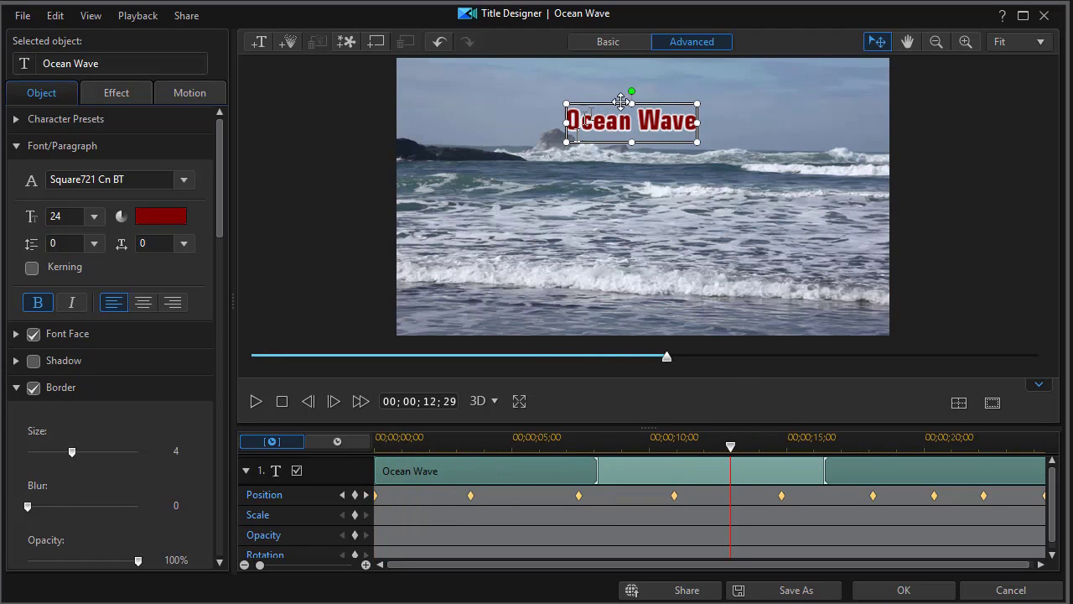
pyautogui.click(611, 102)
pyautogui.moveTo(610, 102); pyautogui.dragTo(595, 121)
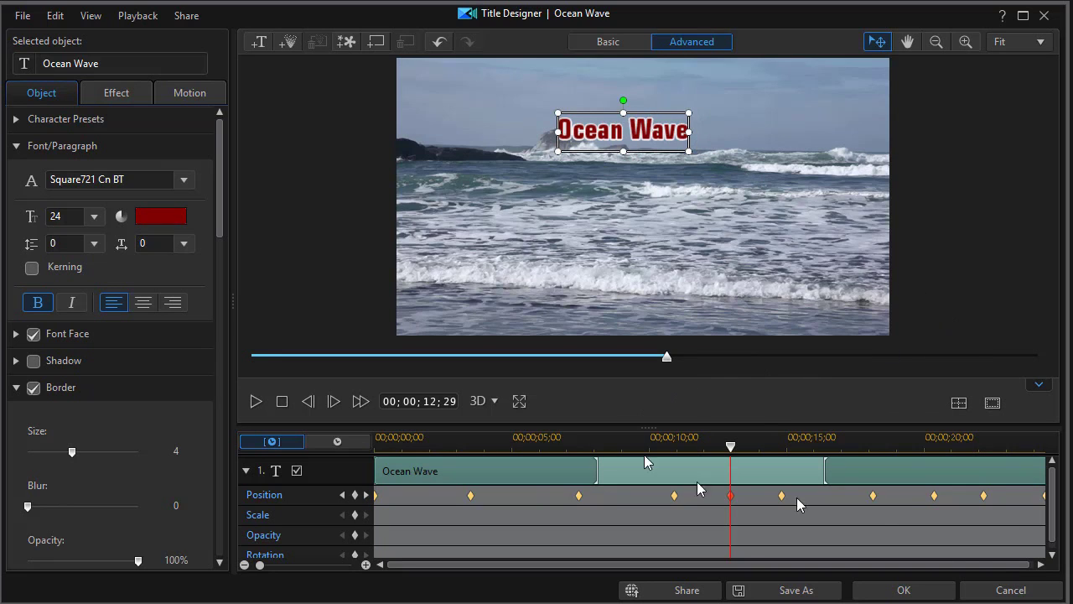
pyautogui.click(904, 589)
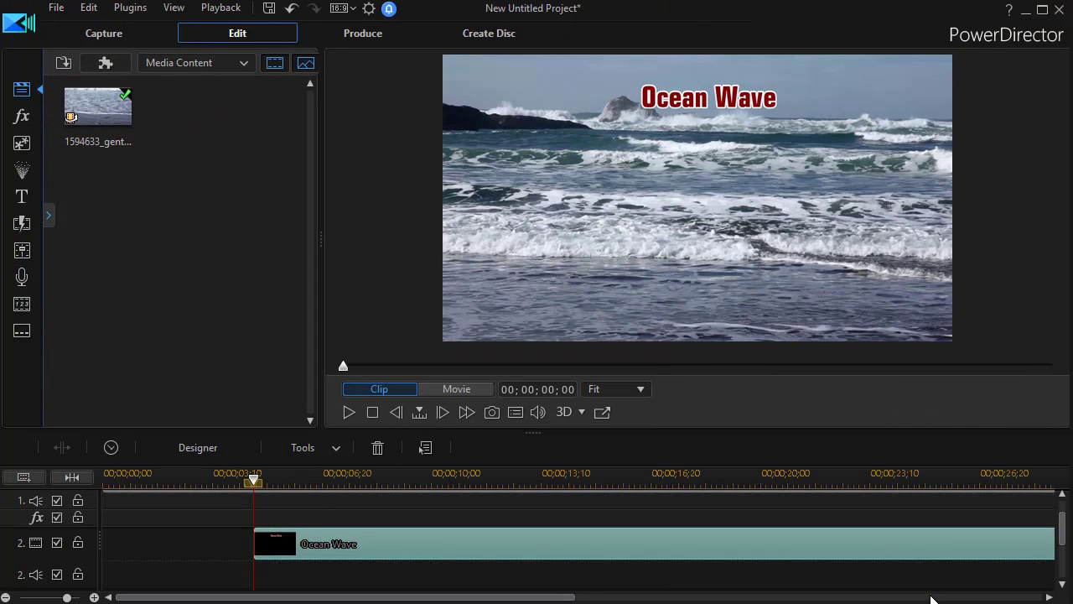